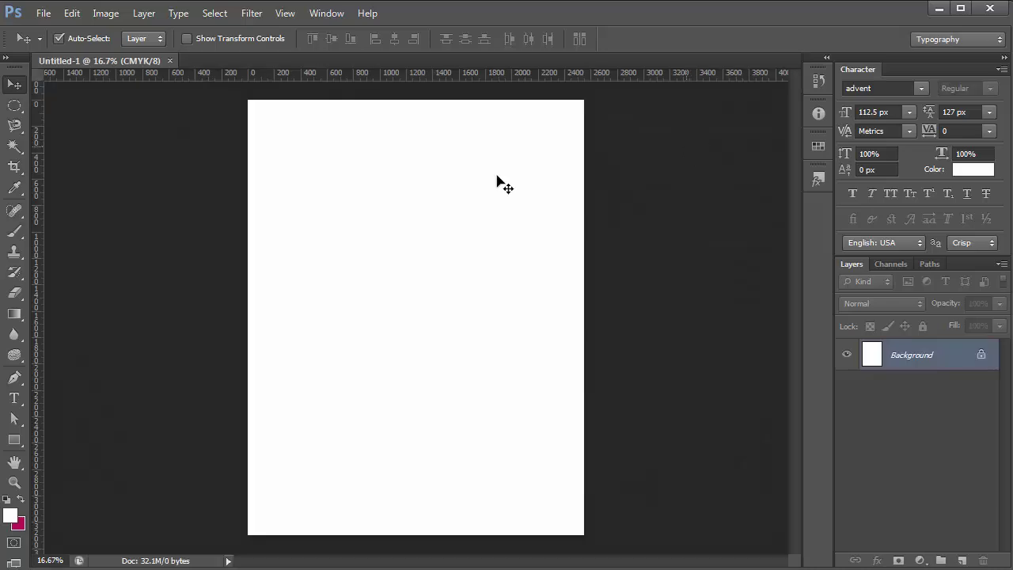
# Draw a tall, narrow 96 × 846 px rectangle, Rectangle 1, along the page's left edge
pyautogui.click(14, 439)
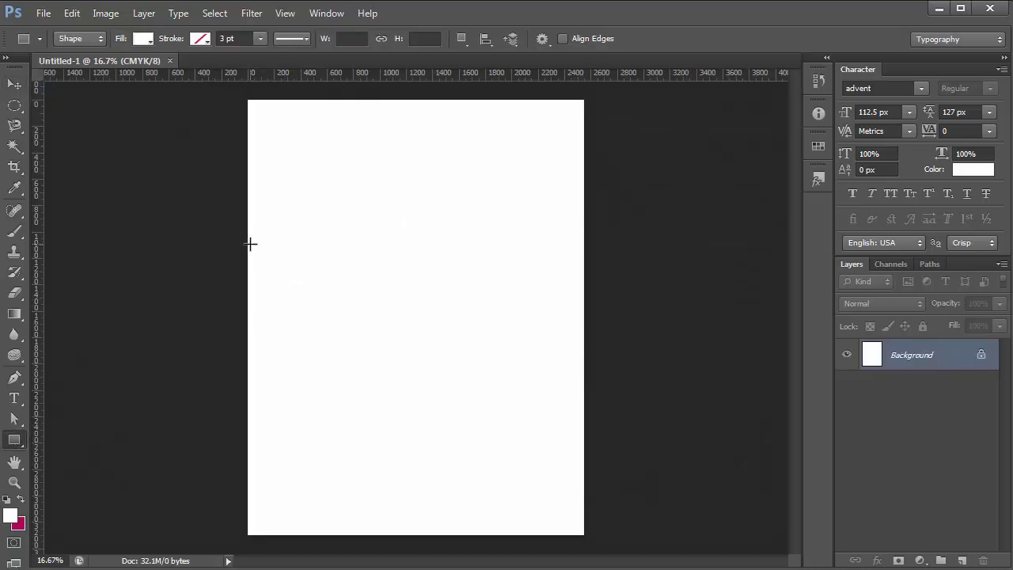
pyautogui.moveTo(247, 243); pyautogui.dragTo(259, 355)
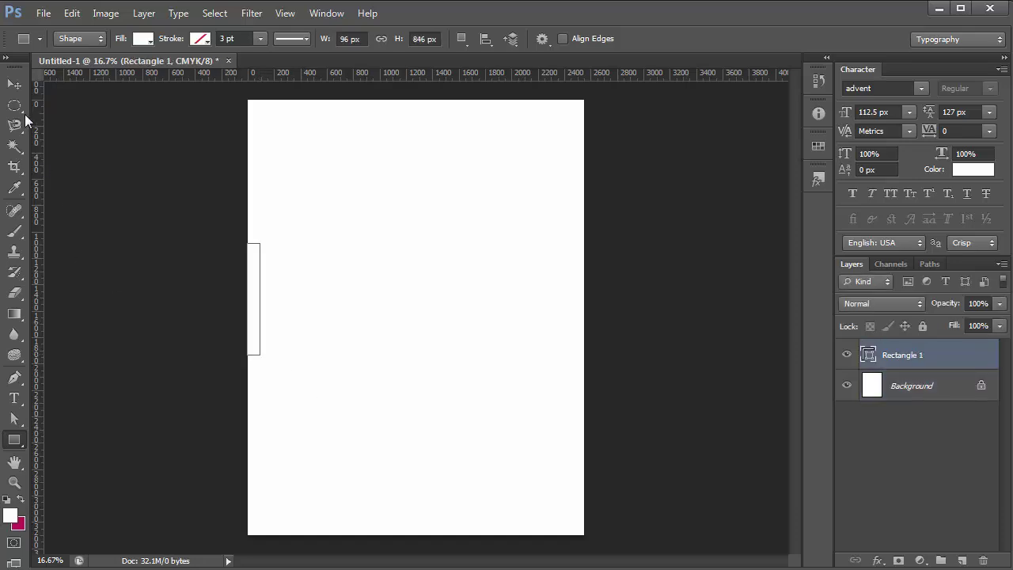
pyautogui.press('v')
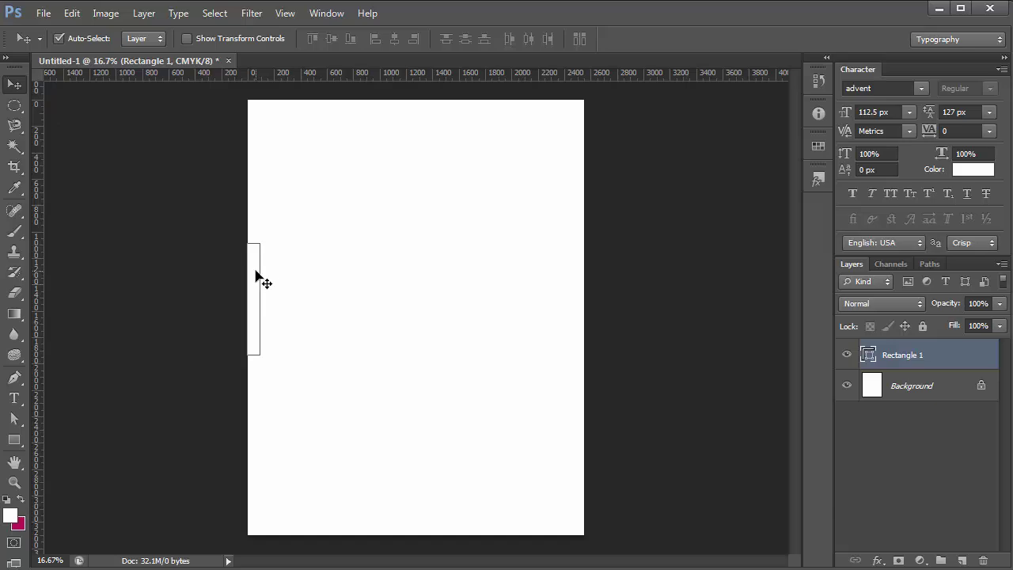
# Copy Rectangle 1 to the right edge, add a left guide, and fill Rectangle 1 with #282828
pyautogui.moveTo(256, 275); pyautogui.dragTo(576, 290)
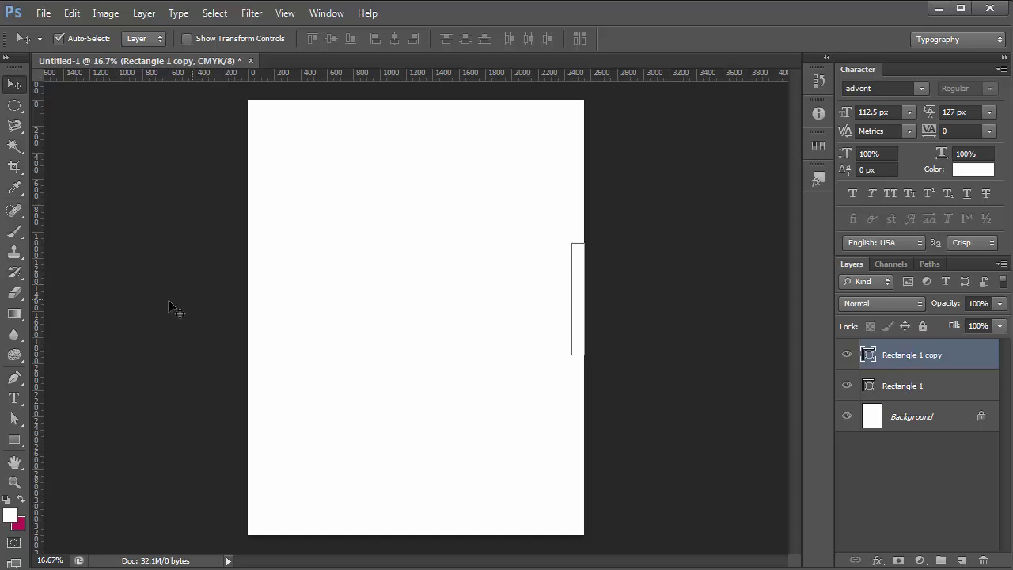
pyautogui.moveTo(38, 272); pyautogui.dragTo(258, 340)
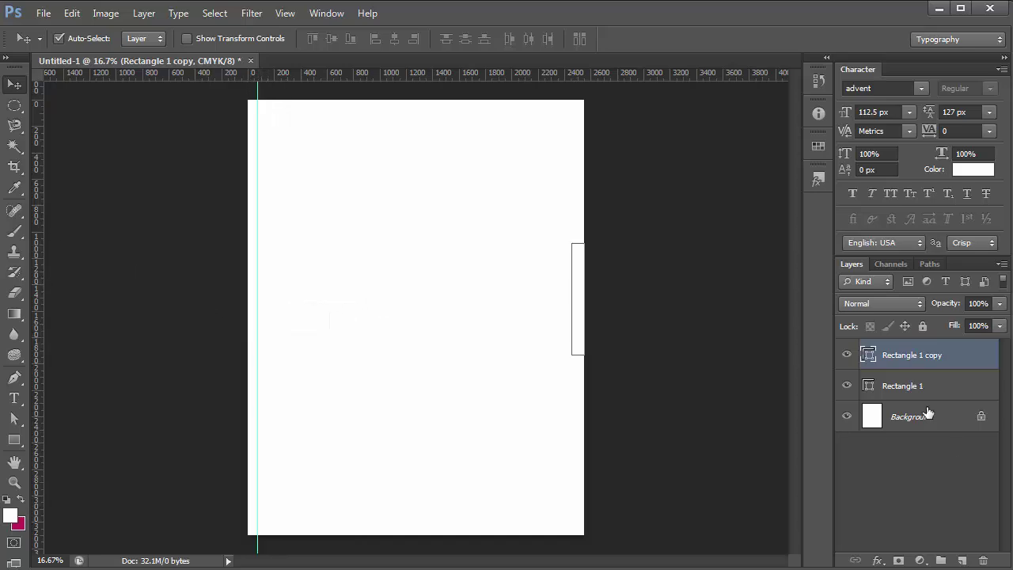
pyautogui.doubleClick(868, 388)
pyautogui.click(647, 294)
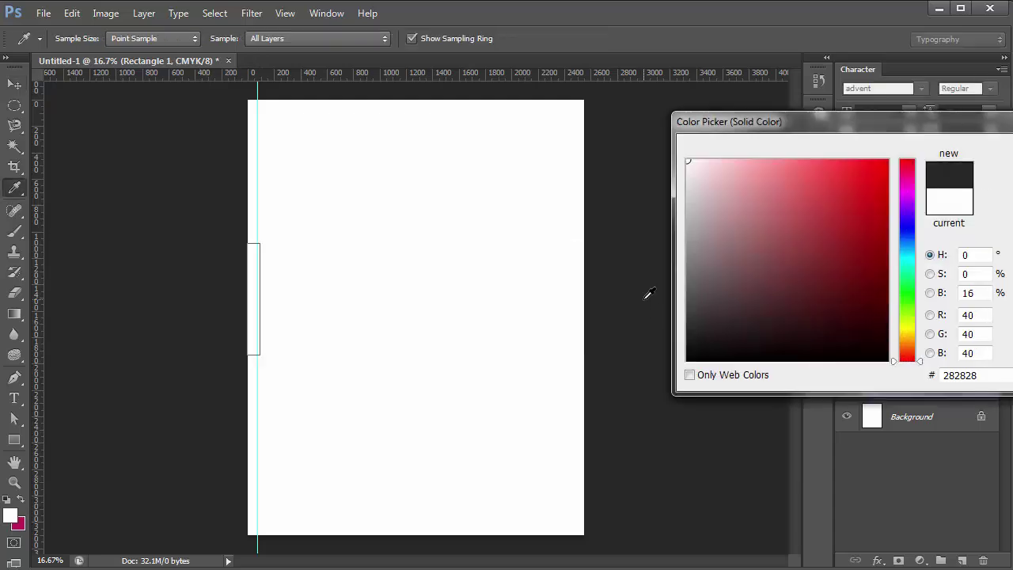
pyautogui.press('Return')
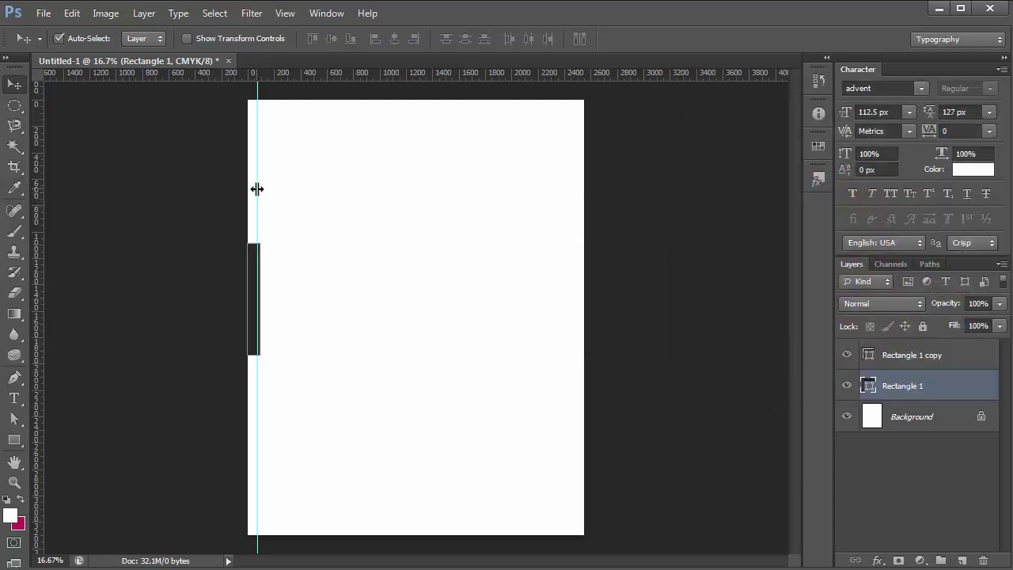
pyautogui.moveTo(256, 187)
pyautogui.mouseDown()
pyautogui.moveTo(271, 192)
pyautogui.moveTo(261, 194)
pyautogui.mouseUp()
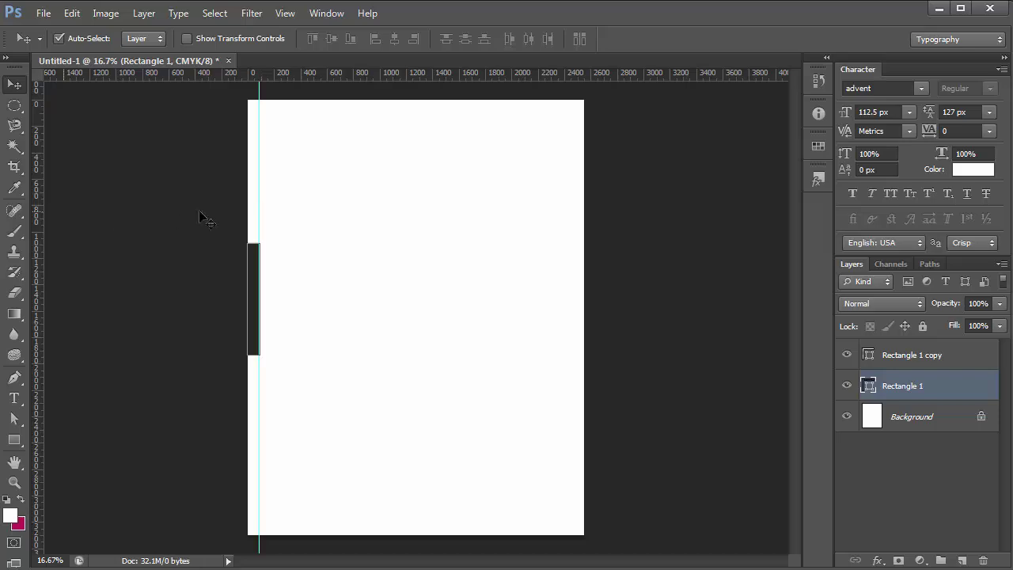
# Fill the right-edge bar, Rectangle 1 copy, with dark grey #282828
pyautogui.scroll(4, 217, 239)
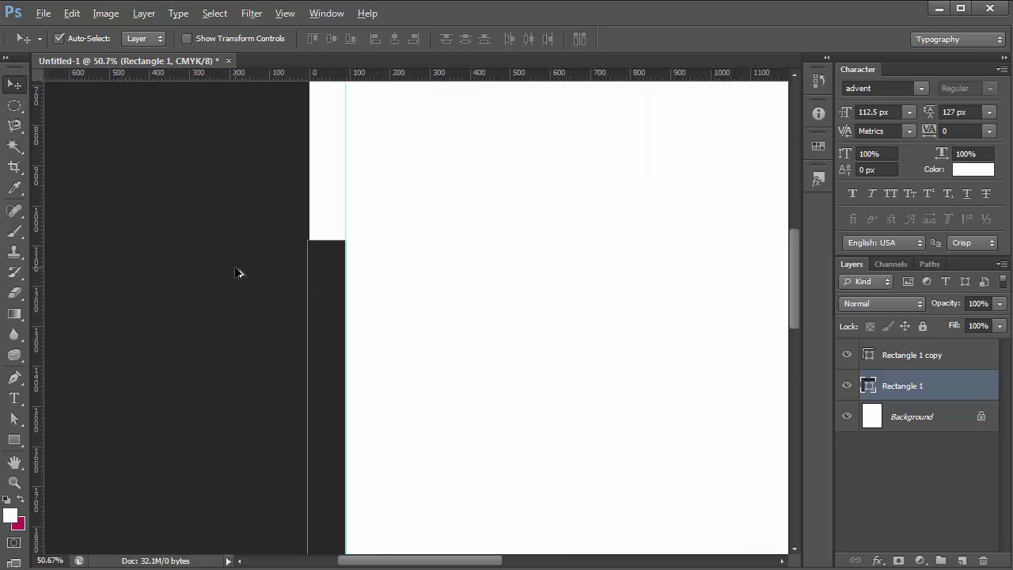
pyautogui.scroll(-4, 206, 293)
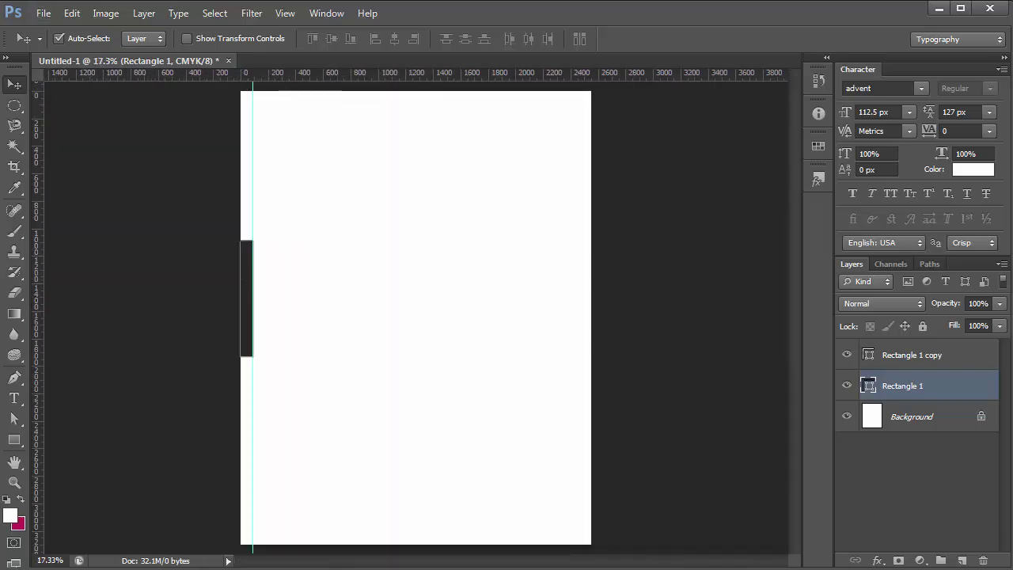
pyautogui.doubleClick(868, 354)
pyautogui.click(653, 330)
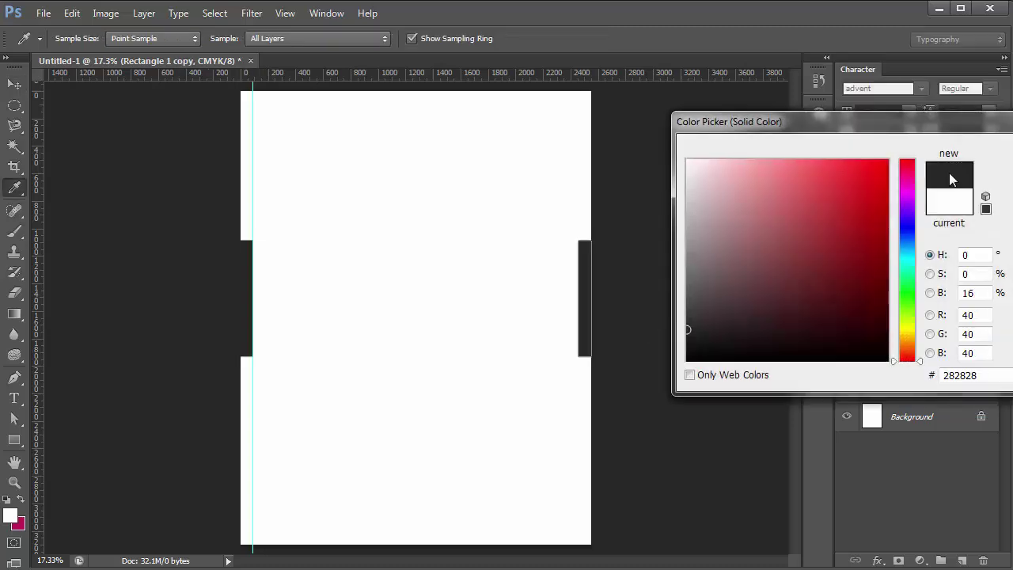
pyautogui.press('Return')
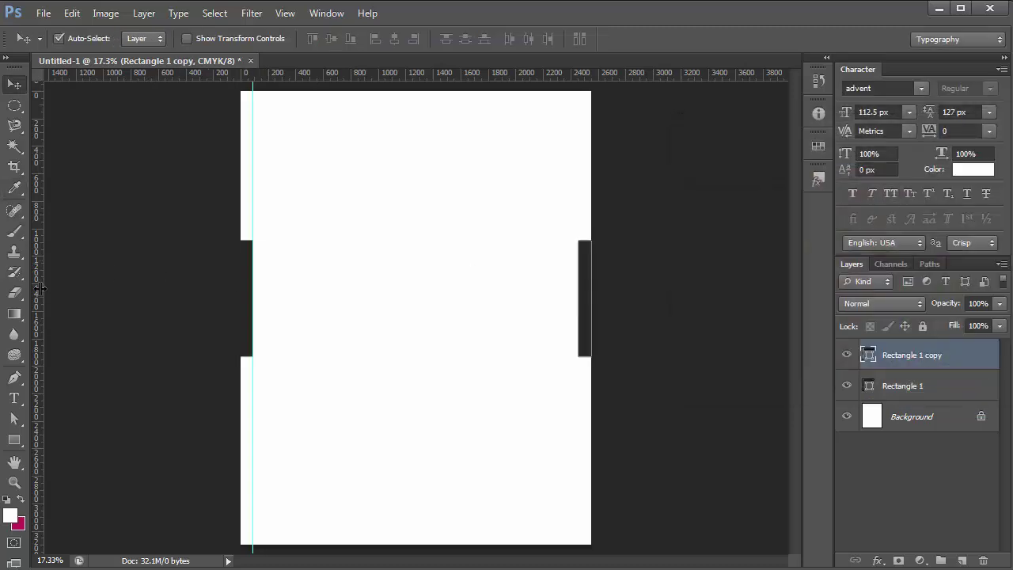
# Add a right-edge guide and place a copy of the bar, rotated horizontal, at the page bottom
pyautogui.moveTo(40, 289); pyautogui.dragTo(577, 470)
pyautogui.moveTo(249, 296); pyautogui.dragTo(403, 265)
pyautogui.hotkey('ctrl', 't')
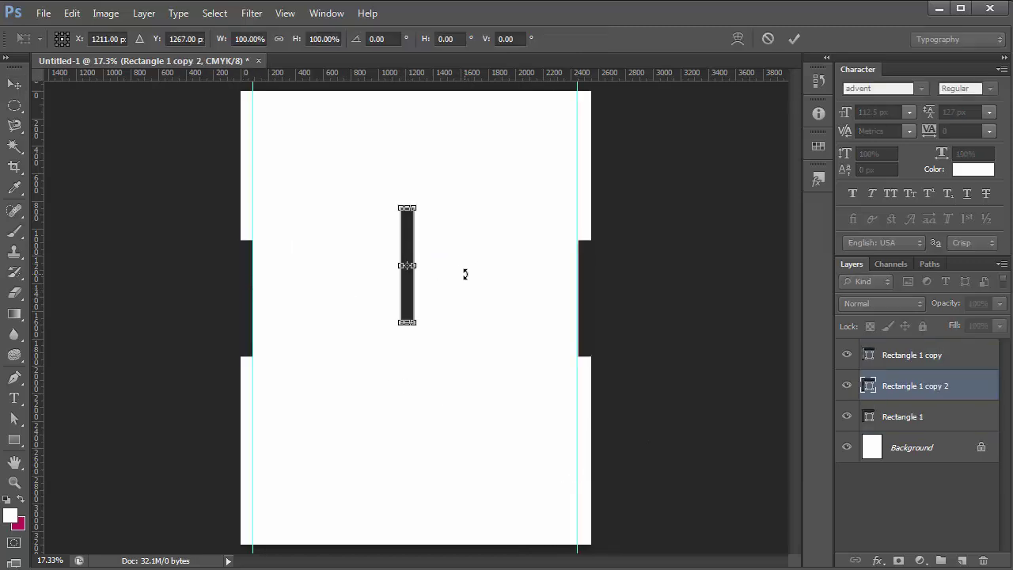
pyautogui.moveTo(464, 274); pyautogui.dragTo(384, 360)
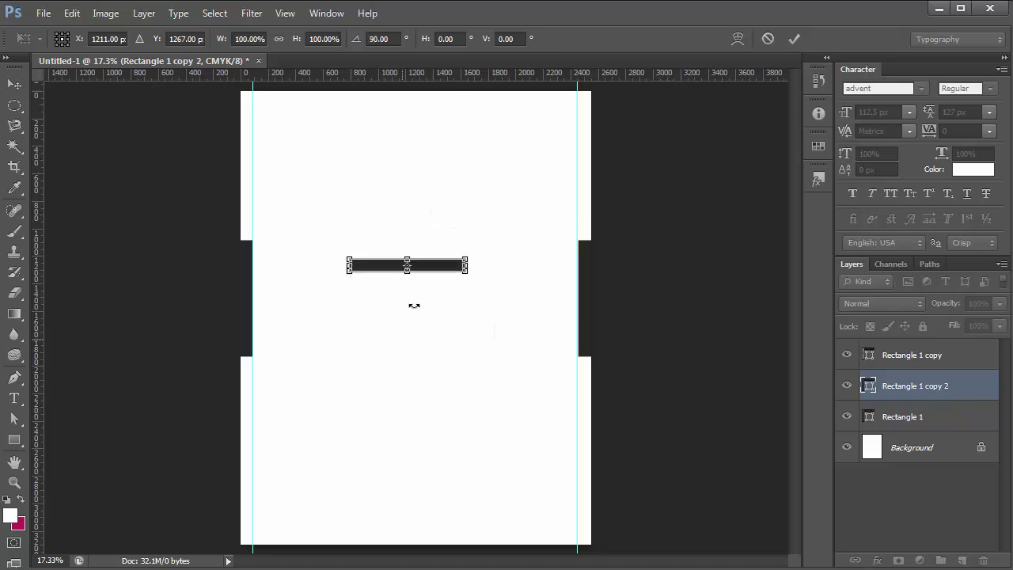
pyautogui.moveTo(436, 271); pyautogui.dragTo(462, 98)
pyautogui.press('Return')
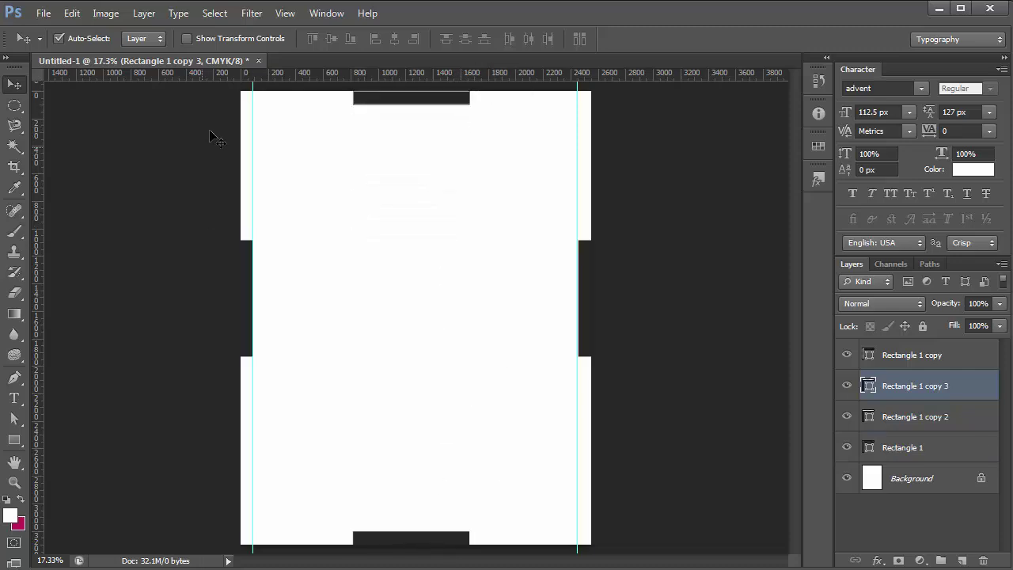
# Add horizontal guides near the top and bottom edges of the page
pyautogui.moveTo(211, 77); pyautogui.dragTo(226, 104)
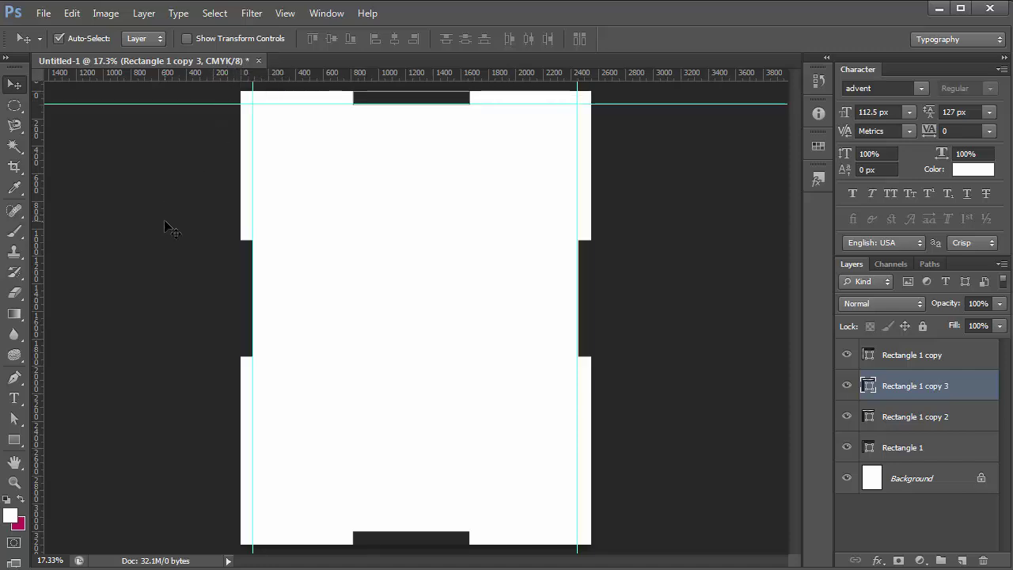
pyautogui.moveTo(242, 77); pyautogui.dragTo(497, 531)
pyautogui.click(479, 405)
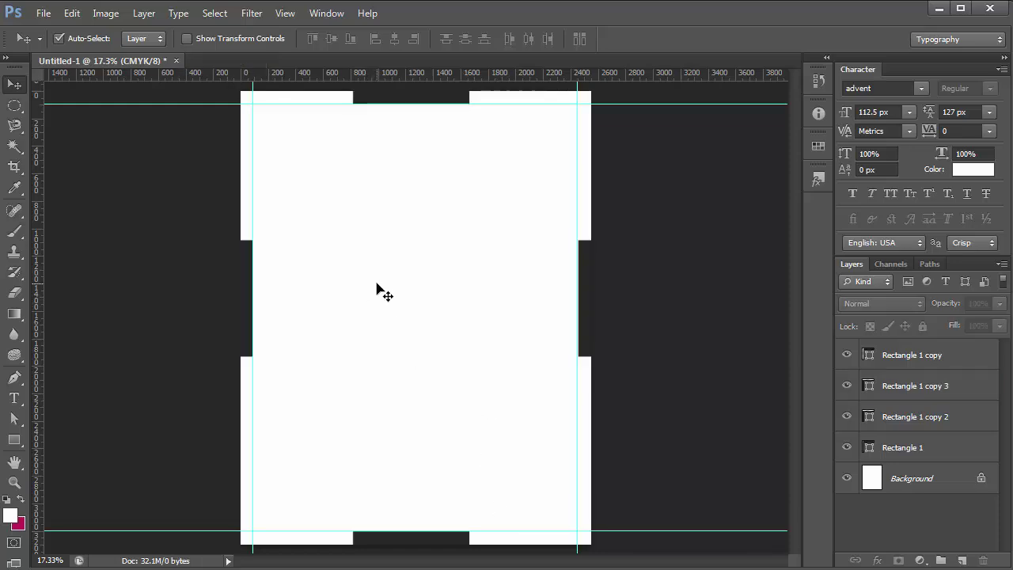
# Group the four rectangle layers into Group 1 and hide it
pyautogui.click(938, 447)
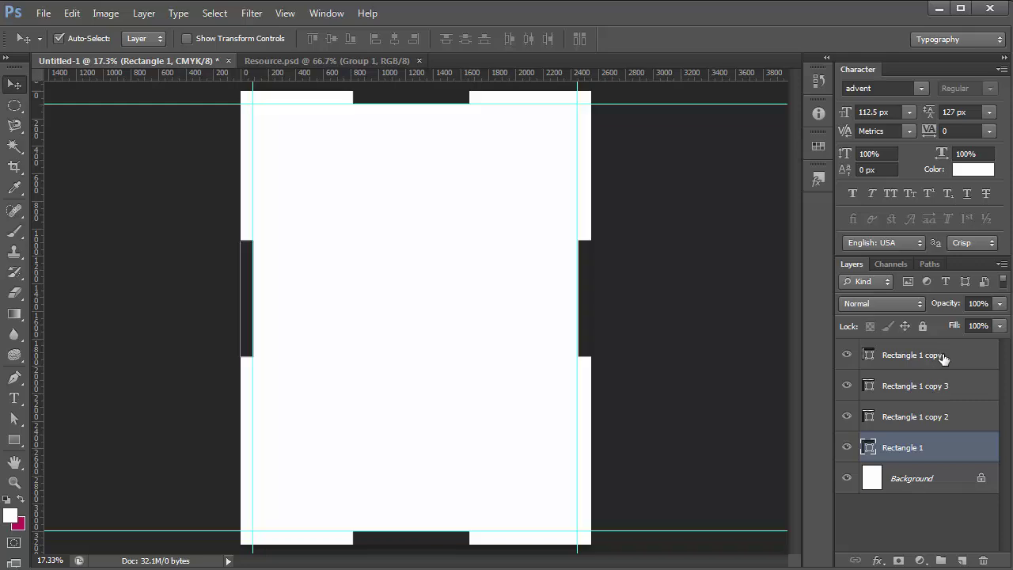
pyautogui.keyDown('shift'); pyautogui.click(942, 357); pyautogui.keyUp('shift')
pyautogui.hotkey('ctrl', 'g')
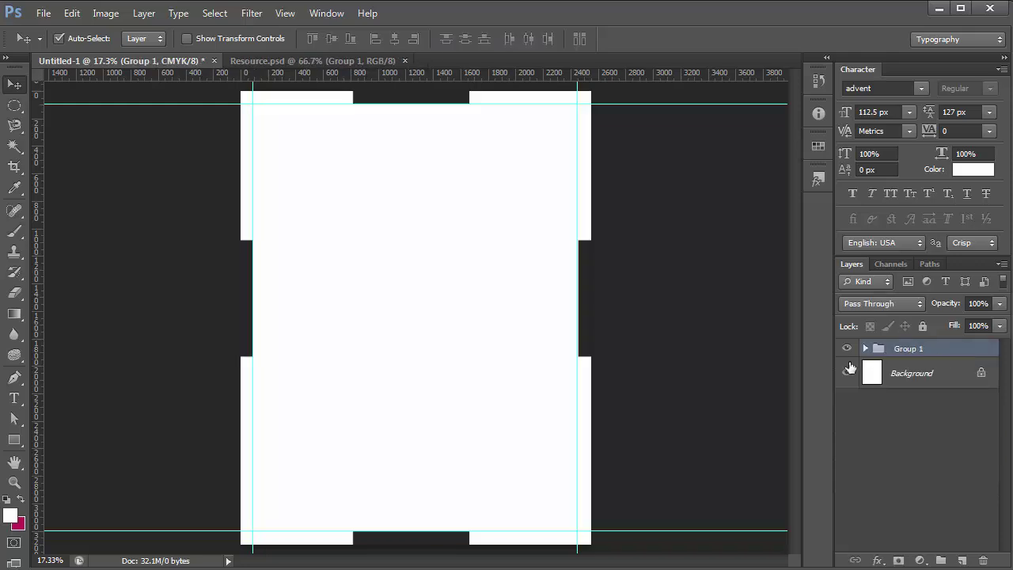
pyautogui.click(845, 350)
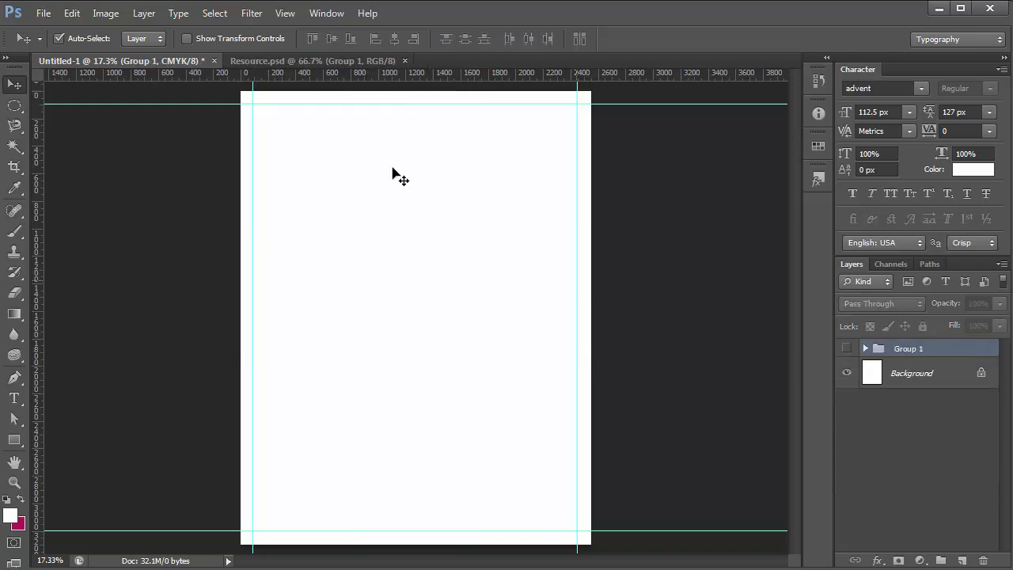
# In Resource.psd, hide the vignette and Background layers, then drag the leaf-and-house logo into Untitled-1
pyautogui.click(325, 60)
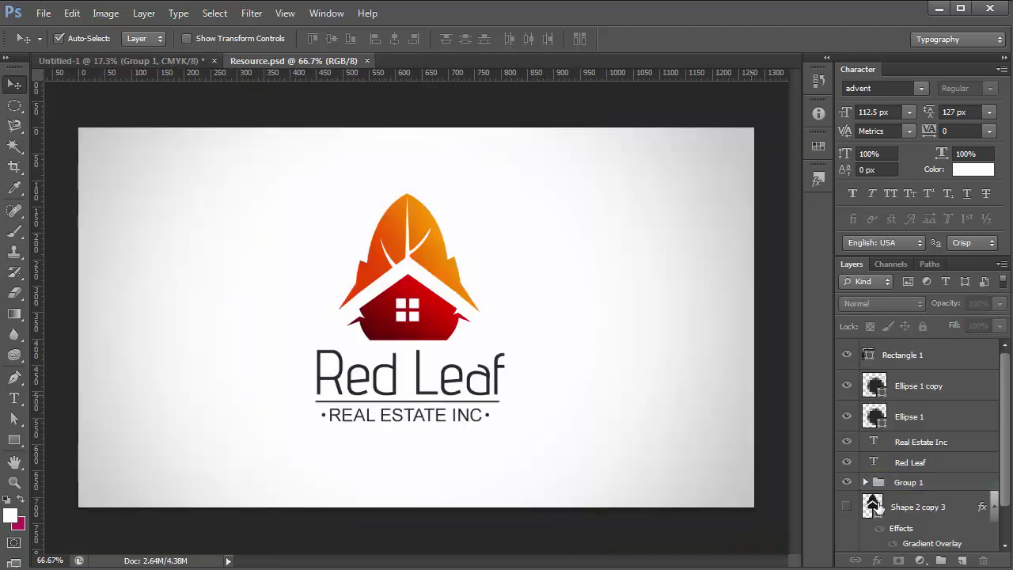
pyautogui.scroll(-2, 896, 504)
pyautogui.click(847, 520)
pyautogui.click(847, 541)
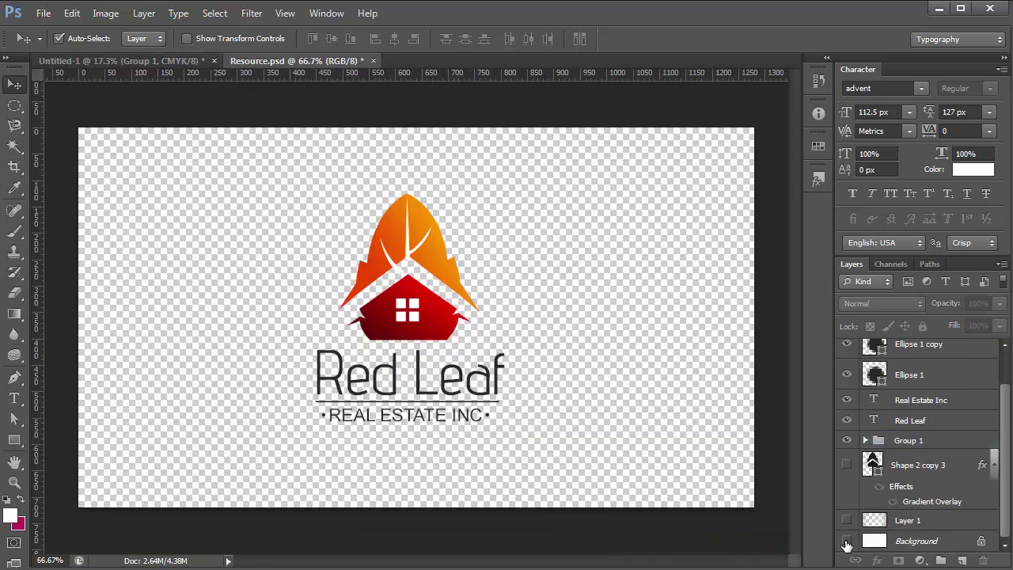
pyautogui.moveTo(276, 165); pyautogui.dragTo(513, 332)
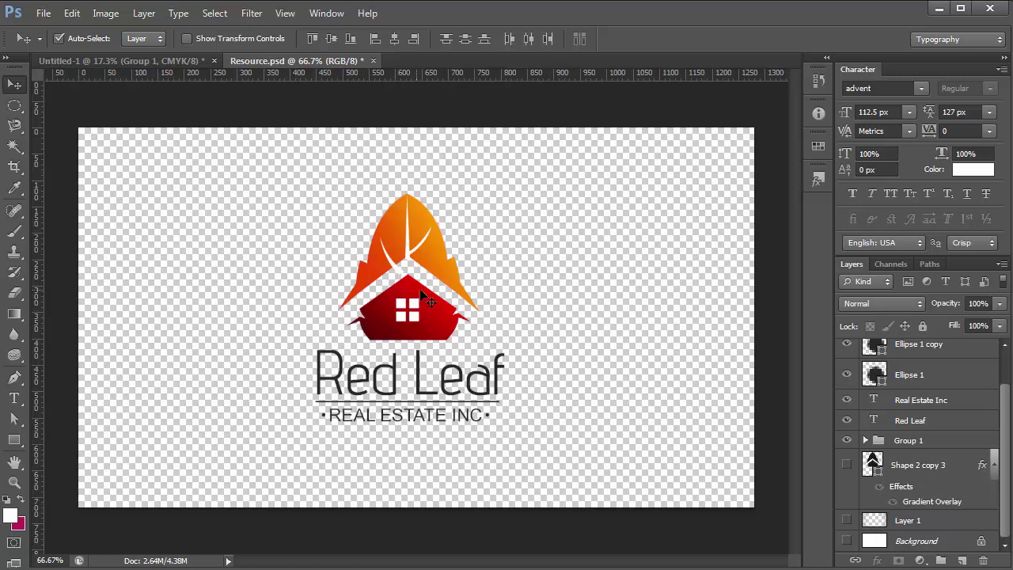
pyautogui.moveTo(319, 209); pyautogui.dragTo(384, 232)
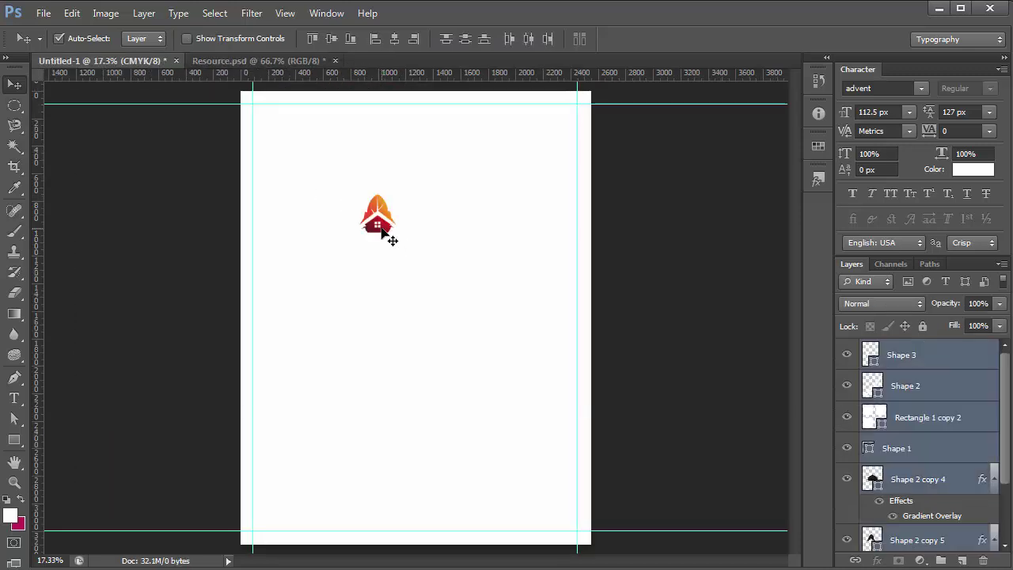
# Group the dropped logo layers as Group 2, set auto-select to groups, and move them upper right
pyautogui.hotkey('ctrl', 'g')
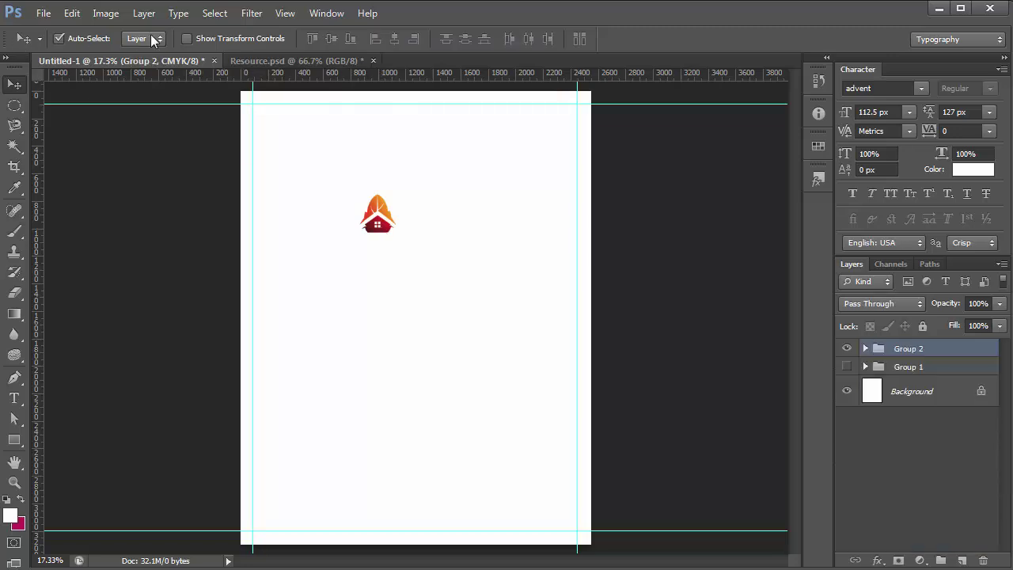
pyautogui.click(154, 39)
pyautogui.click(141, 51)
pyautogui.moveTo(381, 216); pyautogui.dragTo(514, 101)
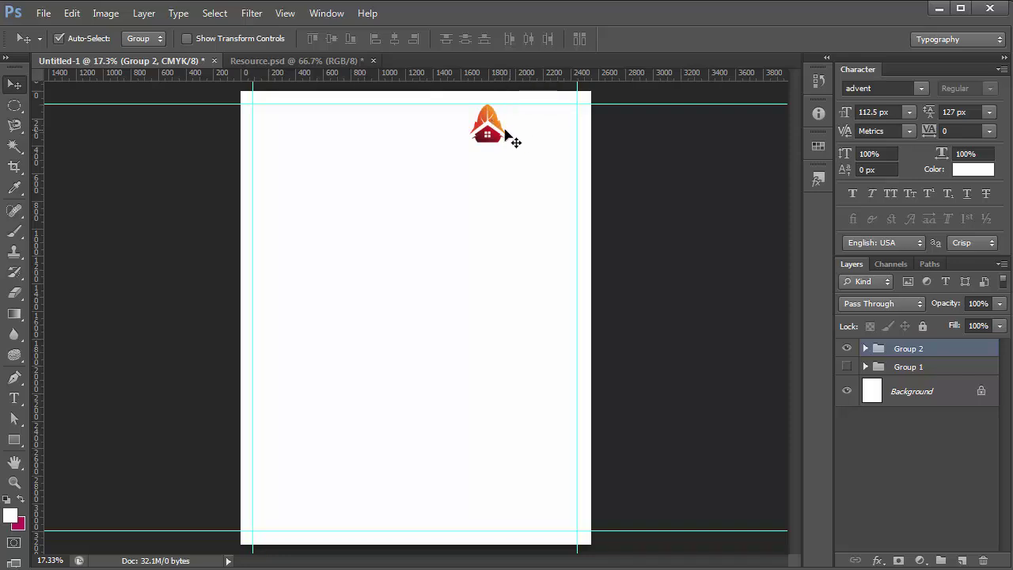
pyautogui.hotkey('shift', 'Down')
pyautogui.hotkey('shift', 'Down')
pyautogui.hotkey('shift', 'Down')
pyautogui.hotkey('shift', 'Down')
pyautogui.hotkey('shift', 'Down')
pyautogui.hotkey('shift', 'Down')
pyautogui.hotkey('shift', 'Down')
pyautogui.hotkey('shift', 'Down')
pyautogui.hotkey('shift', 'Down')
pyautogui.hotkey('shift', 'Down')
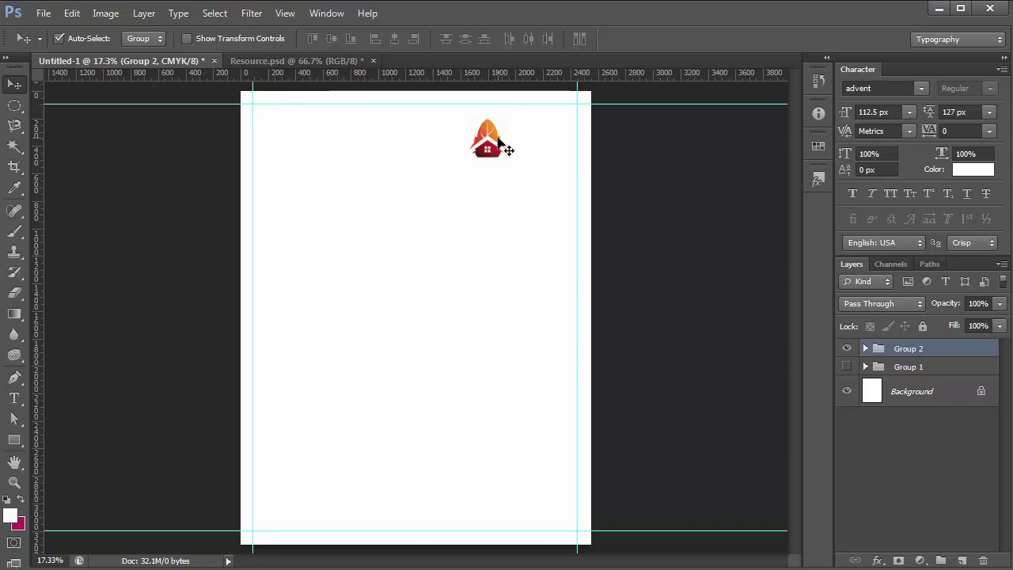
# Bring the full Red Leaf logo with its wordmark over and nudge it into the top-right corner
pyautogui.click(276, 60)
pyautogui.moveTo(296, 452); pyautogui.dragTo(291, 331)
pyautogui.click(535, 378)
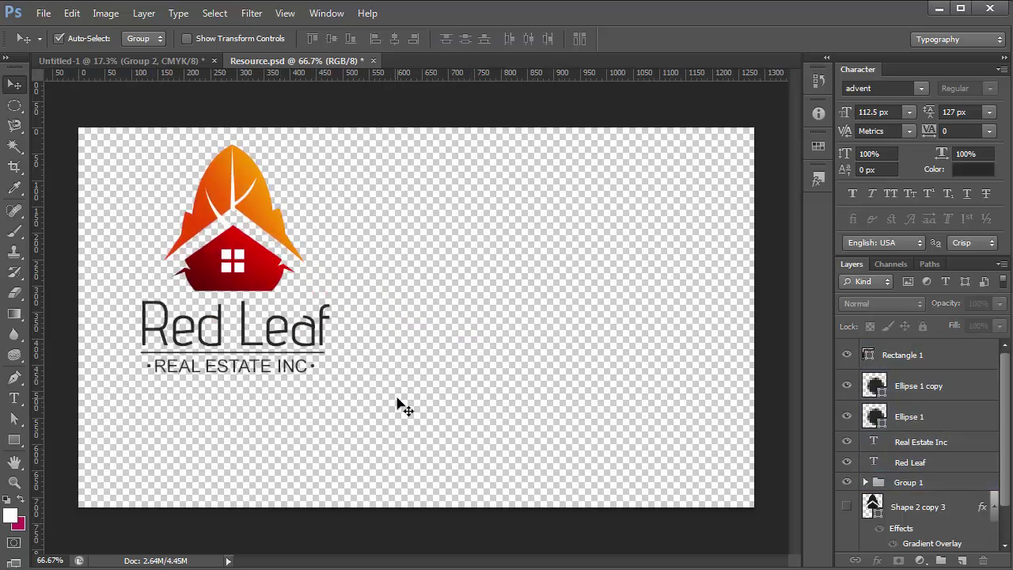
pyautogui.moveTo(399, 400); pyautogui.dragTo(127, 317)
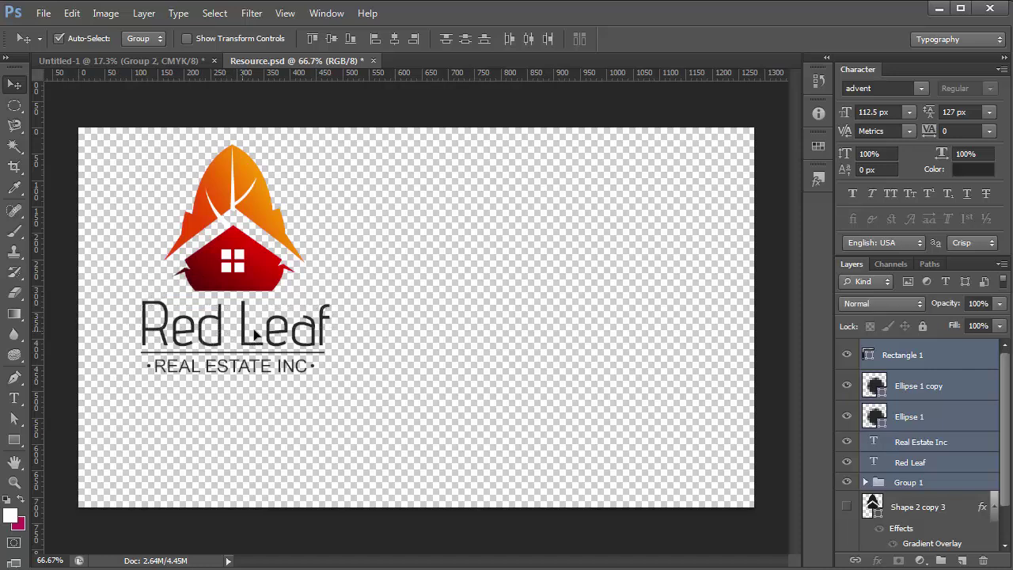
pyautogui.moveTo(255, 336); pyautogui.dragTo(403, 389)
pyautogui.click(230, 434)
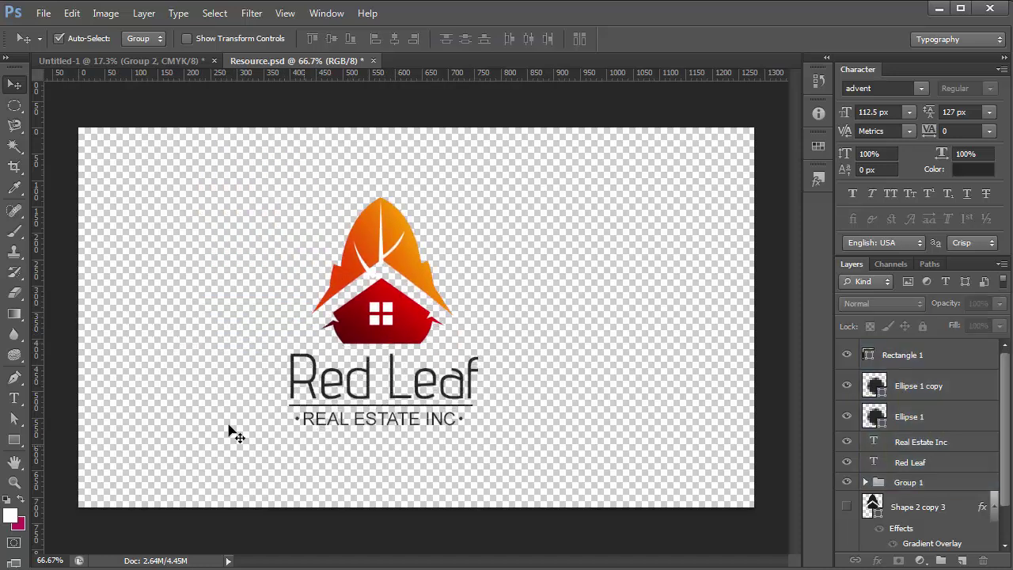
pyautogui.moveTo(230, 434); pyautogui.dragTo(555, 153)
pyautogui.press('Up')
pyautogui.press('Up')
pyautogui.press('Up')
pyautogui.press('Up')
pyautogui.press('Up')
pyautogui.press('Up')
pyautogui.press('Up')
pyautogui.press('Up')
pyautogui.press('Up')
pyautogui.press('Up')
pyautogui.press('Up')
pyautogui.press('Up')
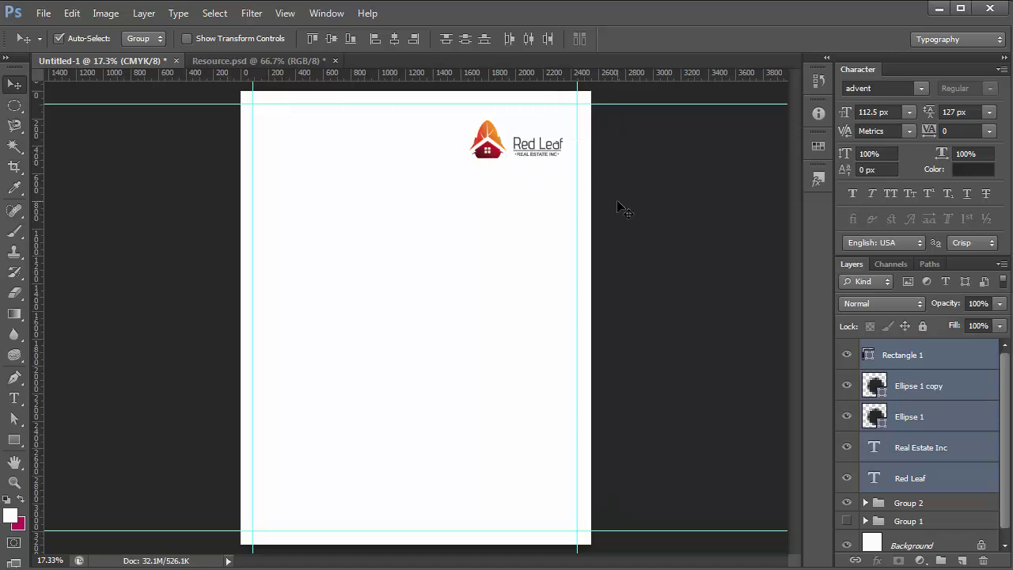
pyautogui.press('Left')
pyautogui.press('Left')
pyautogui.press('Left')
pyautogui.press('Left')
pyautogui.press('Left')
pyautogui.press('Left')
pyautogui.press('Left')
pyautogui.press('Left')
pyautogui.press('Left')
pyautogui.press('Left')
# Draw a full-width bar across the page top and fill it with the logo's orange
pyautogui.click(620, 207)
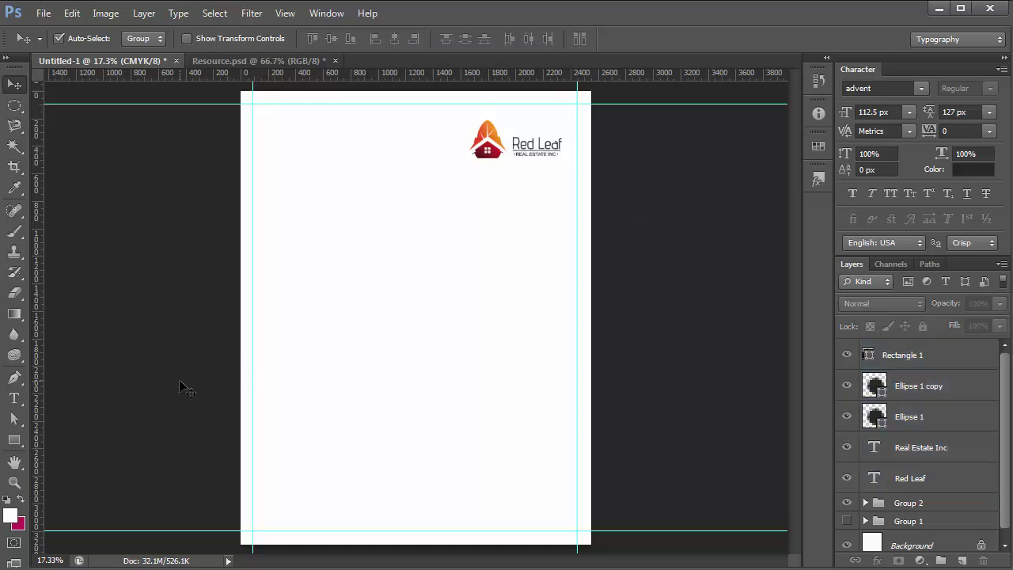
pyautogui.click(14, 439)
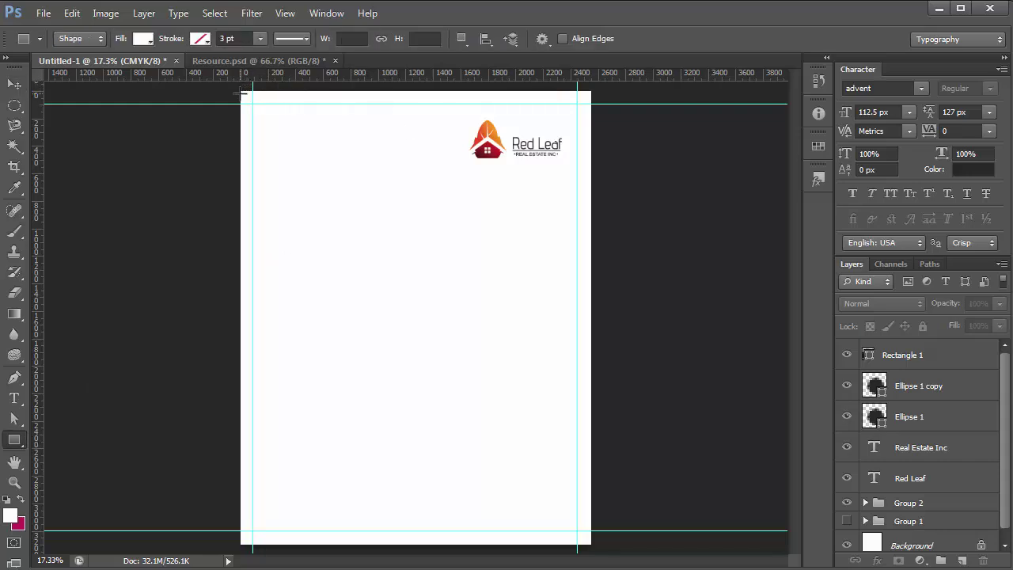
pyautogui.moveTo(241, 92); pyautogui.dragTo(604, 112)
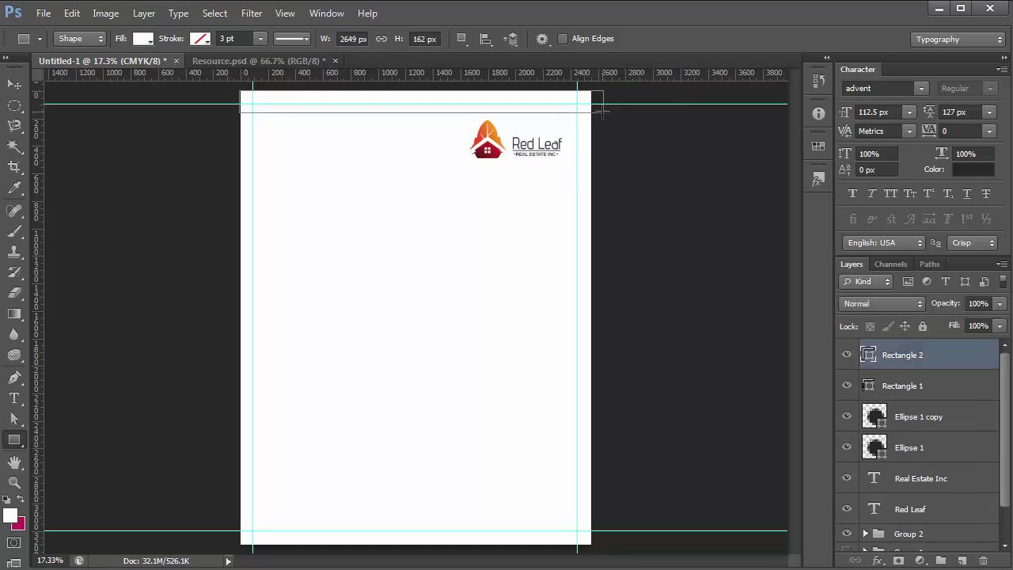
pyautogui.doubleClick(869, 357)
pyautogui.click(493, 123)
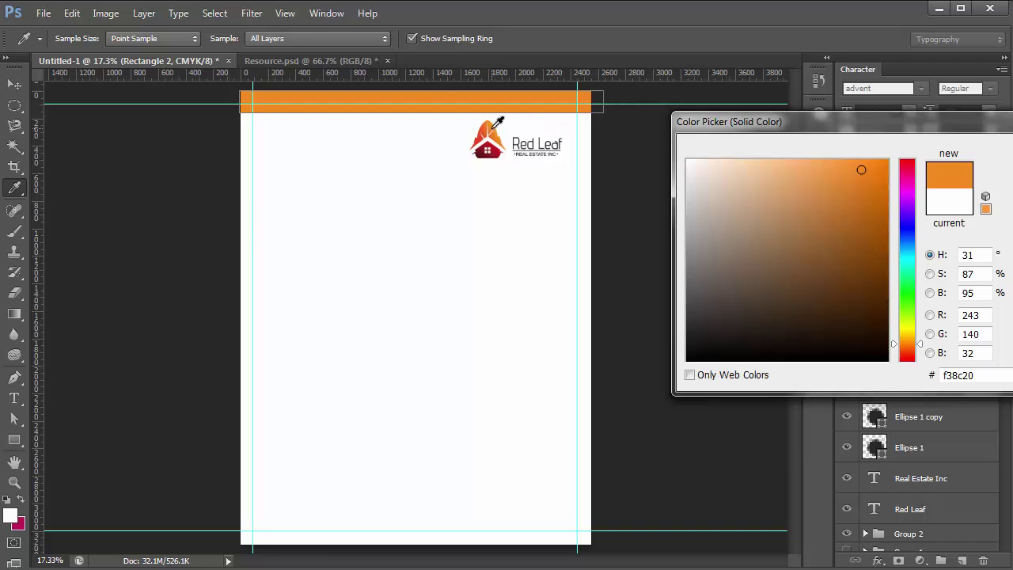
pyautogui.click(492, 125)
pyautogui.moveTo(492, 125); pyautogui.dragTo(500, 117)
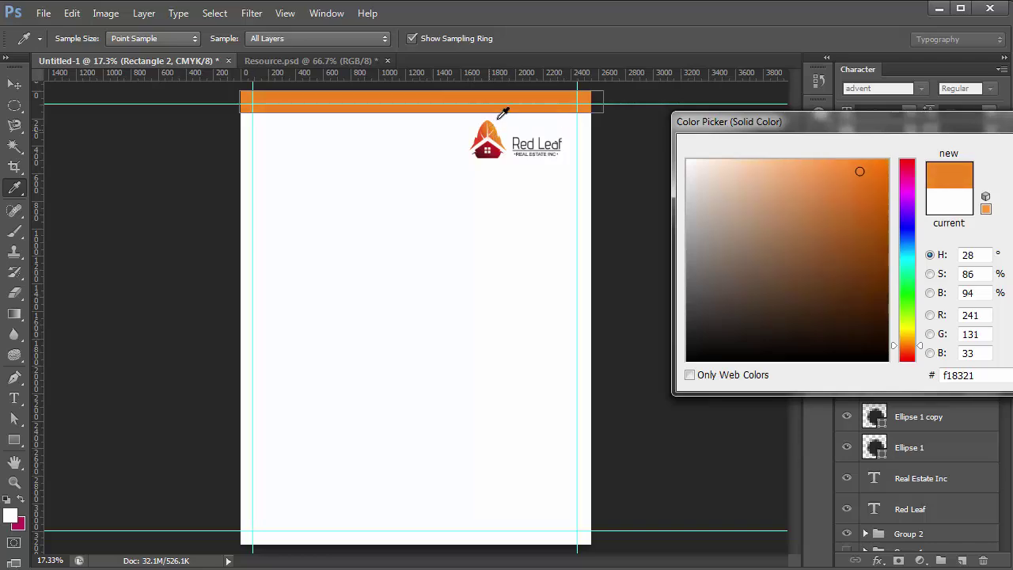
pyautogui.press('Return')
# Copy the orange bar to the page bottom and stretch it taller
pyautogui.press('v')
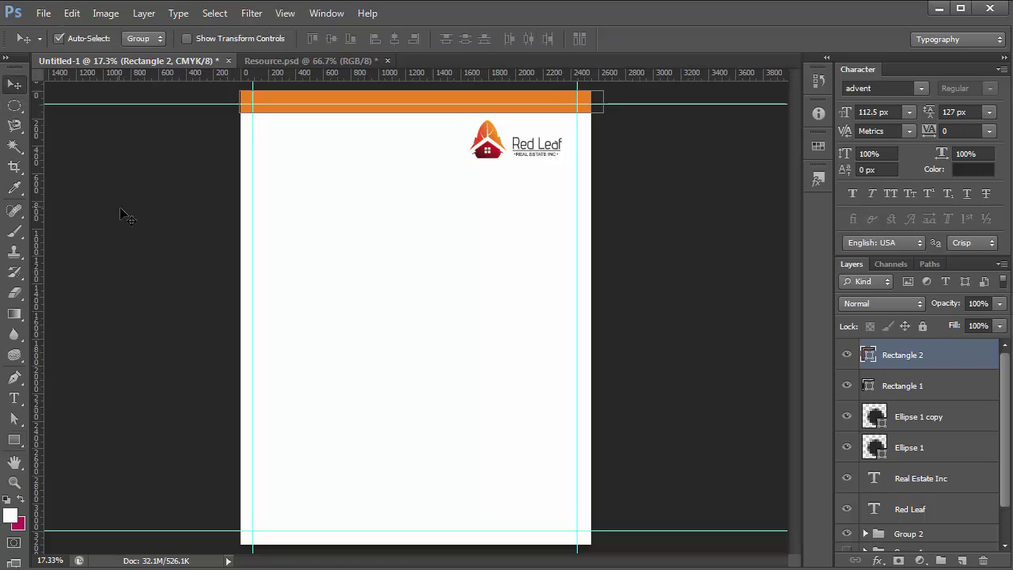
pyautogui.moveTo(395, 94); pyautogui.dragTo(346, 532)
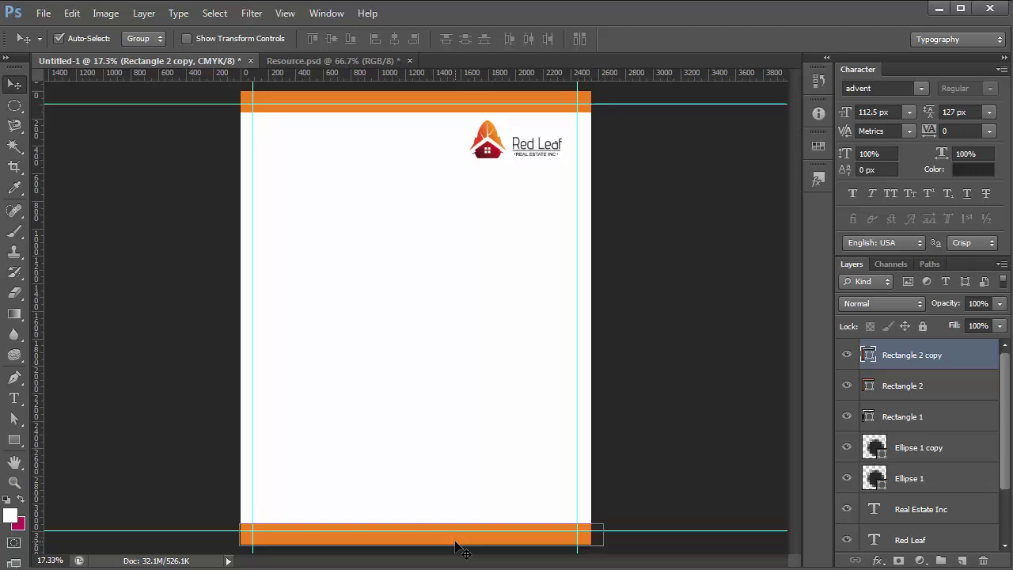
pyautogui.hotkey('ctrl', 't')
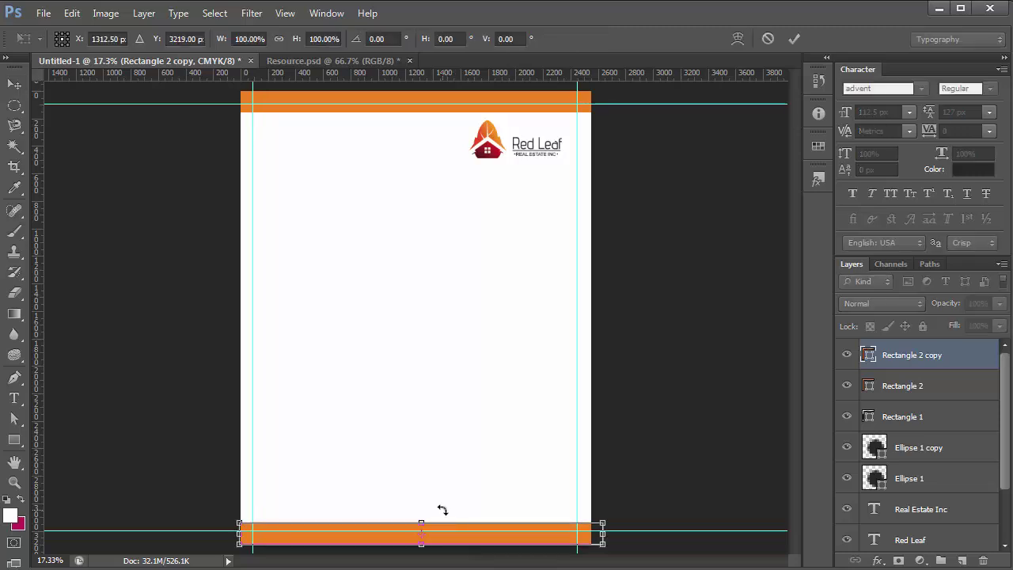
pyautogui.moveTo(420, 518); pyautogui.dragTo(418, 516)
# Apply the taller bottom bar and nudge the logo slightly right into position
pyautogui.press('Return')
pyautogui.click(638, 410)
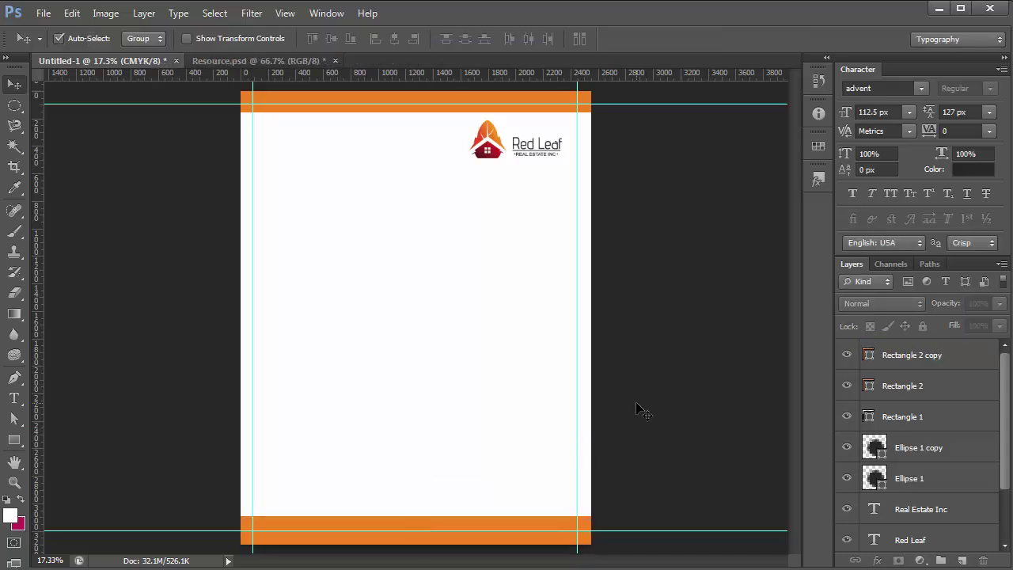
pyautogui.click(473, 105)
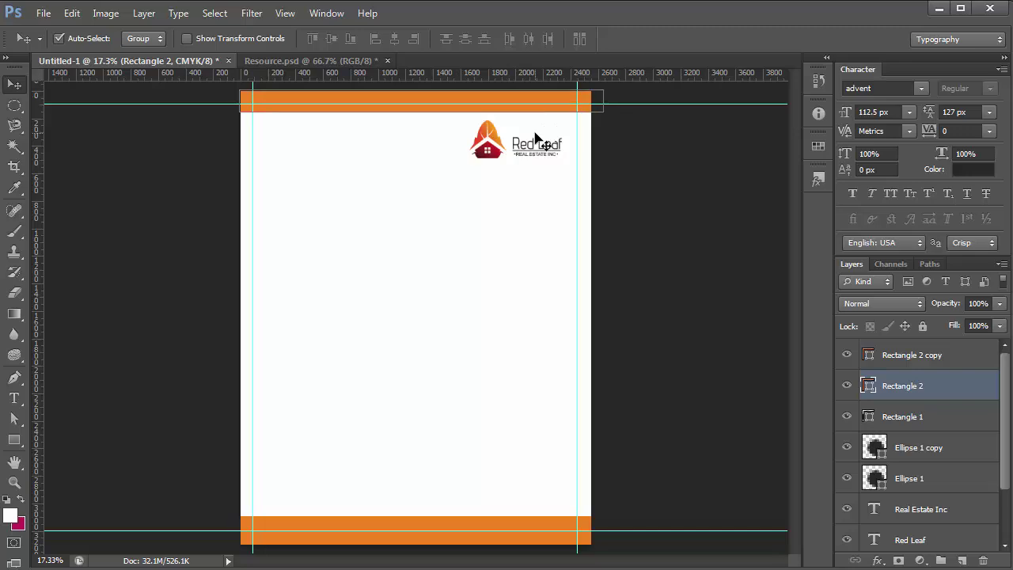
pyautogui.moveTo(455, 176); pyautogui.dragTo(571, 125)
pyautogui.hotkey('shift', 'Up')
pyautogui.hotkey('shift', 'Up')
pyautogui.hotkey('shift', 'Up')
pyautogui.hotkey('shift', 'Right')
pyautogui.hotkey('shift', 'Right')
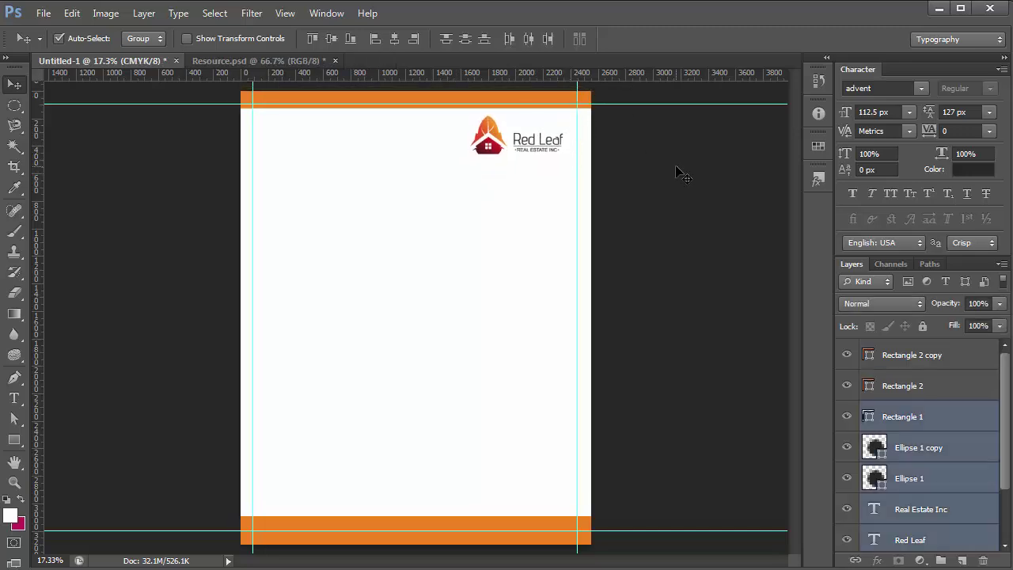
pyautogui.hotkey('shift', 'Down')
pyautogui.hotkey('shift', 'Right')
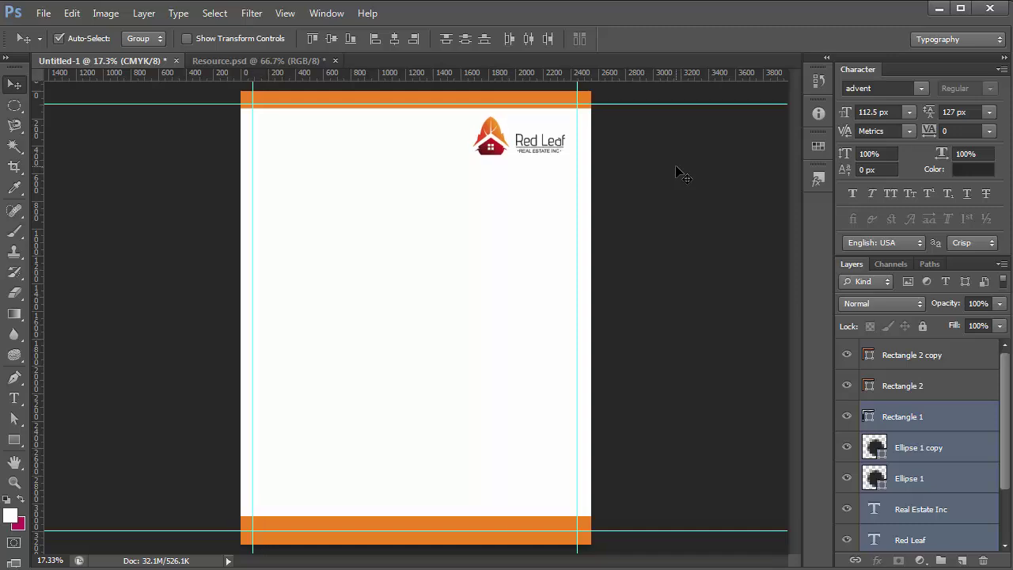
pyautogui.hotkey('shift', 'Down')
# Fill the bottom bar with the logo's deep red #b41e23 and preview the page without guides
pyautogui.click(679, 174)
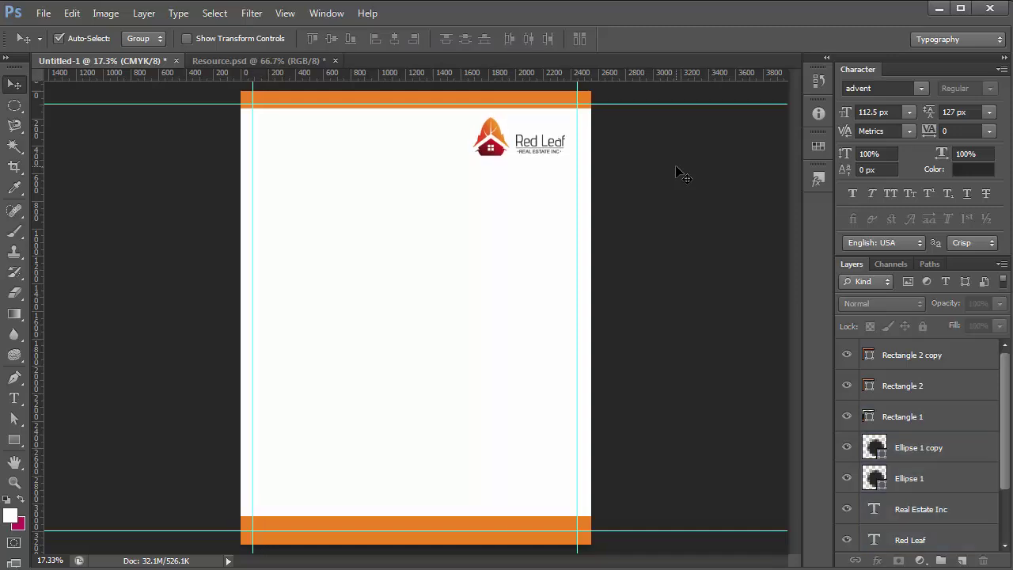
pyautogui.click(532, 522)
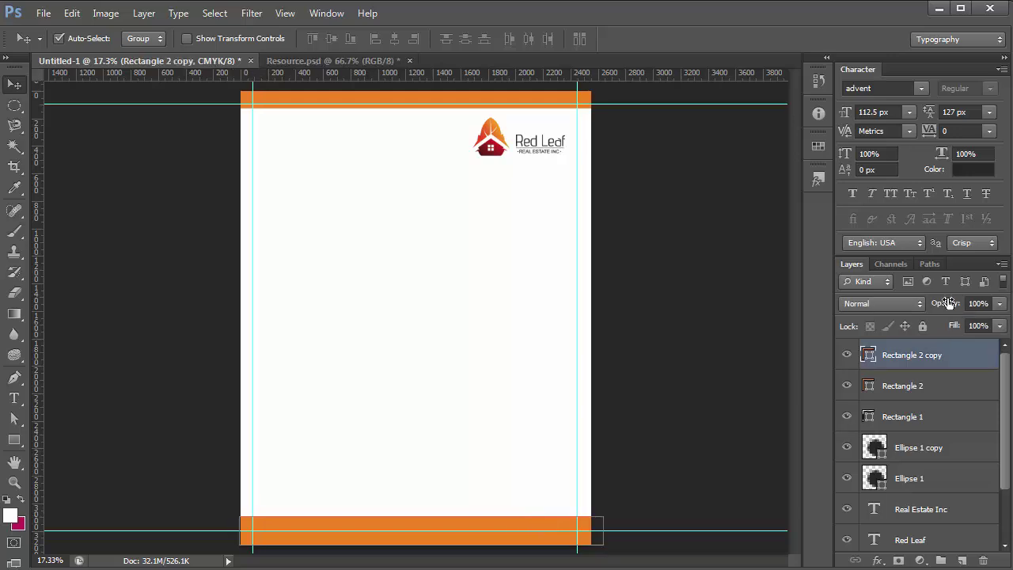
pyautogui.doubleClick(869, 356)
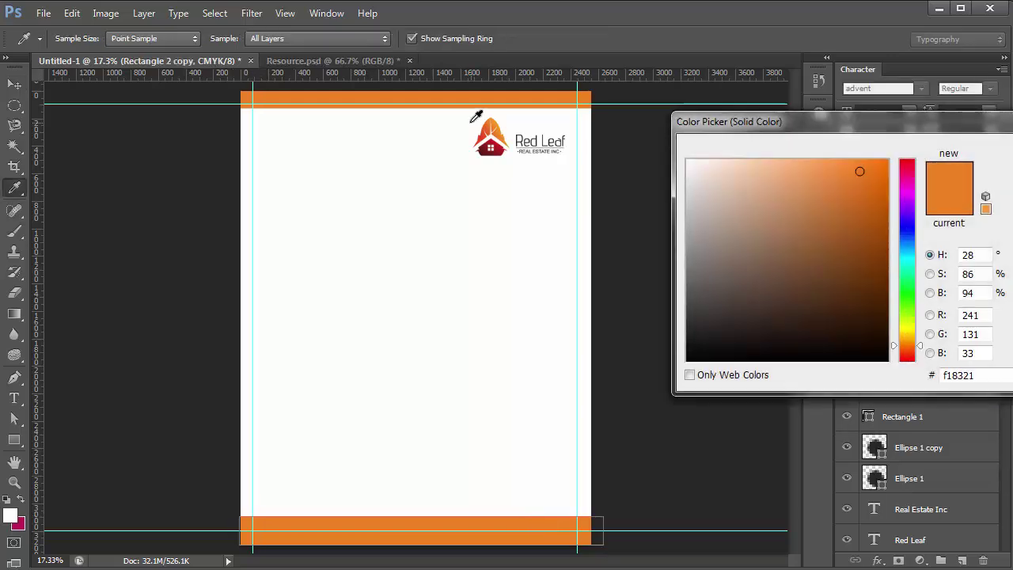
pyautogui.click(500, 150)
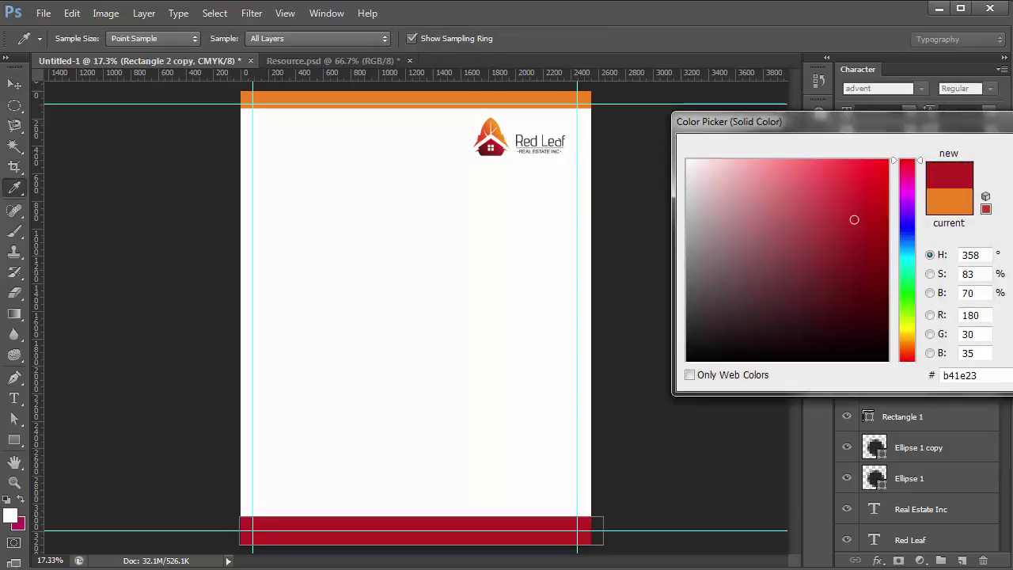
pyautogui.press('Return')
pyautogui.click(663, 386)
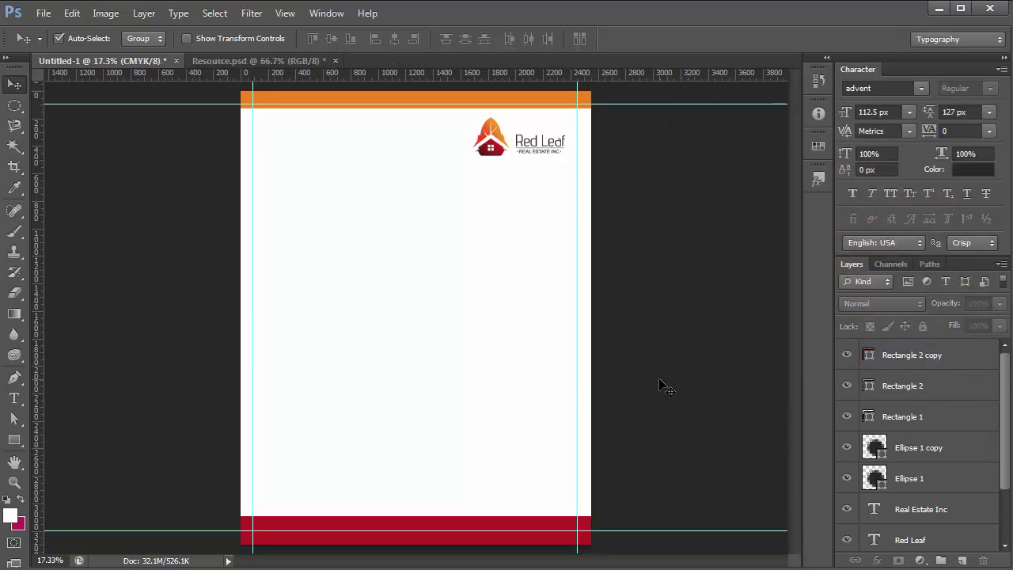
pyautogui.hotkey('ctrl', ';')
pyautogui.hotkey('ctrl', ';')
pyautogui.hotkey('ctrl', ';')
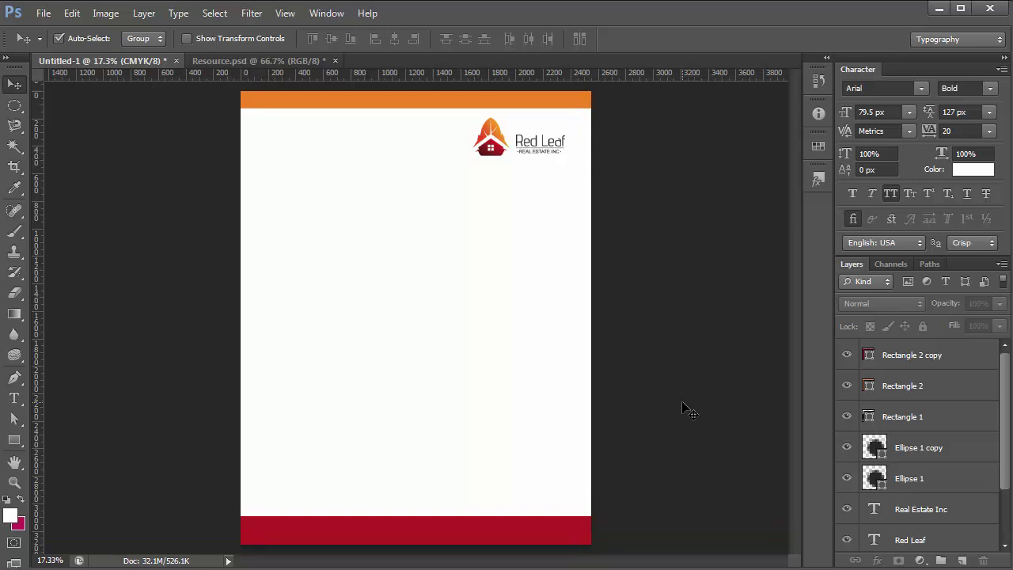
pyautogui.hotkey('ctrl', ';')
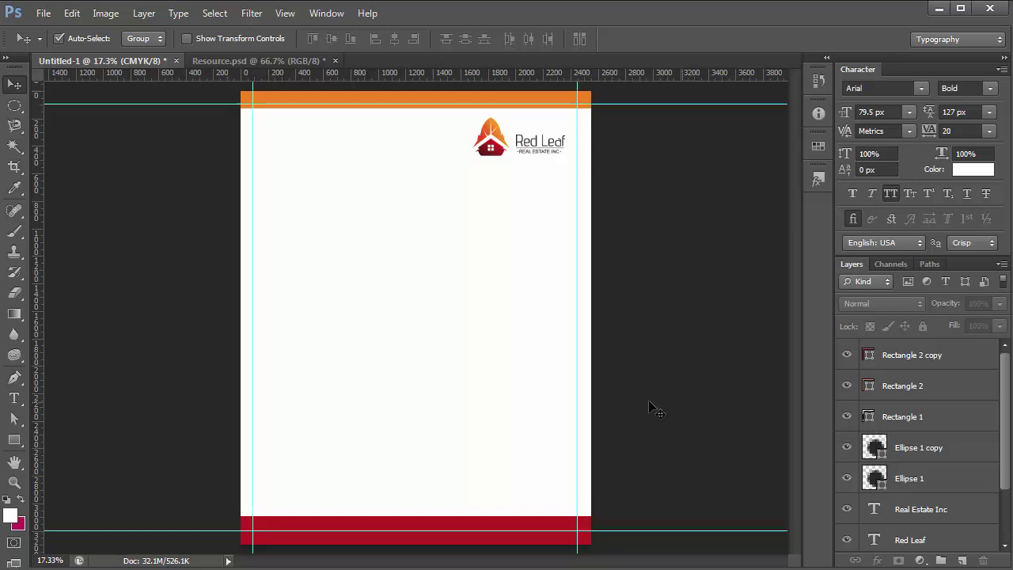
pyautogui.scroll(-2, 454, 229)
pyautogui.scroll(3, 233, 151)
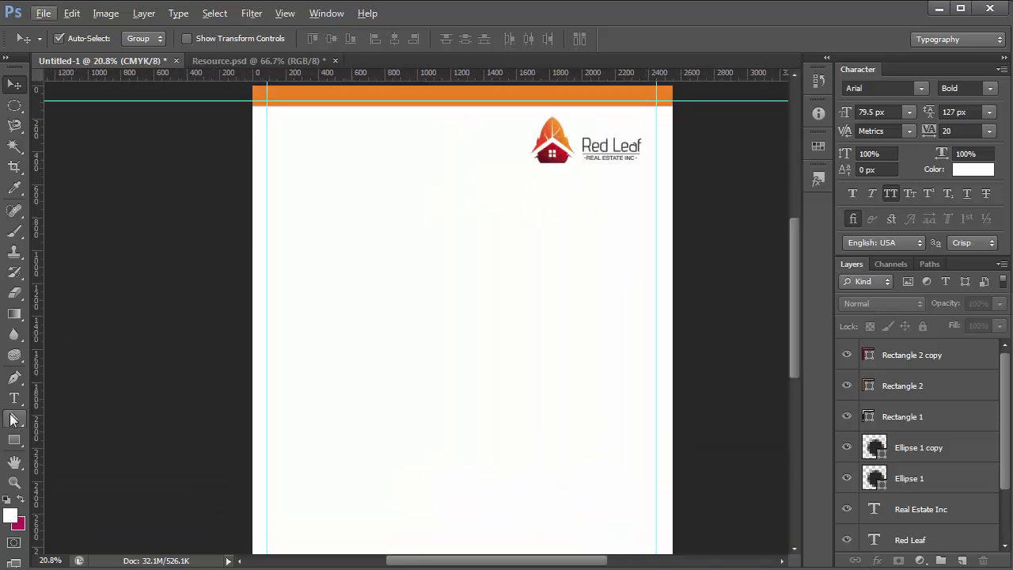
# Create a dark grey text box at the page's top left in Berlin Sans FB and type the phone number
pyautogui.click(14, 398)
pyautogui.moveTo(268, 118); pyautogui.dragTo(468, 172)
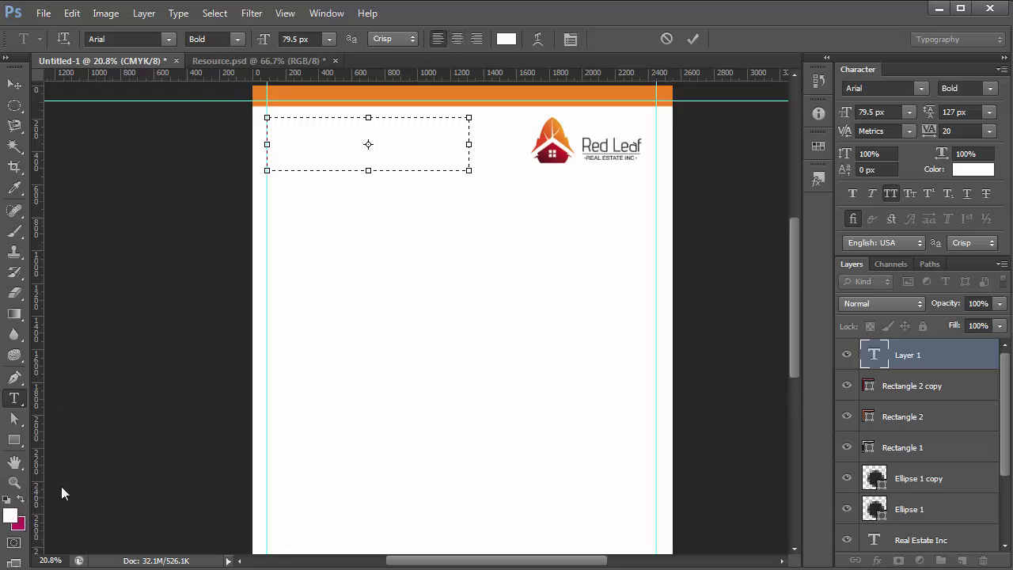
pyautogui.click(199, 277)
pyautogui.press('Return')
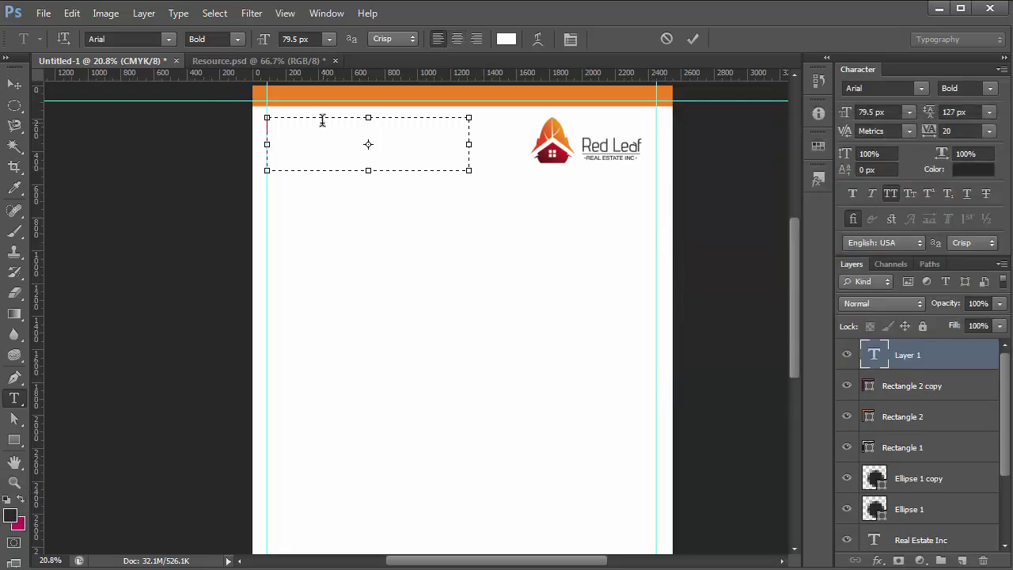
pyautogui.click(169, 40)
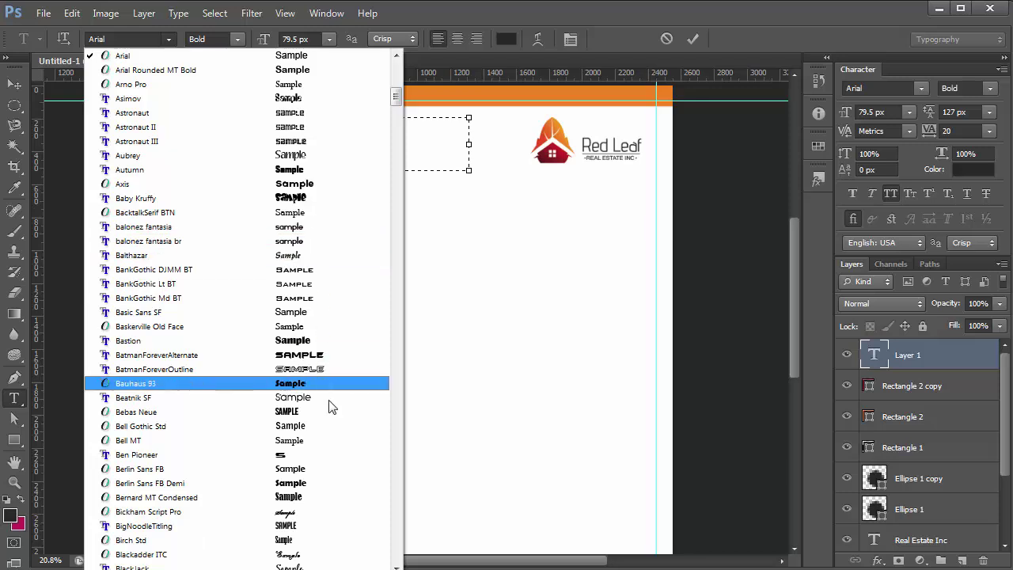
pyautogui.click(327, 470)
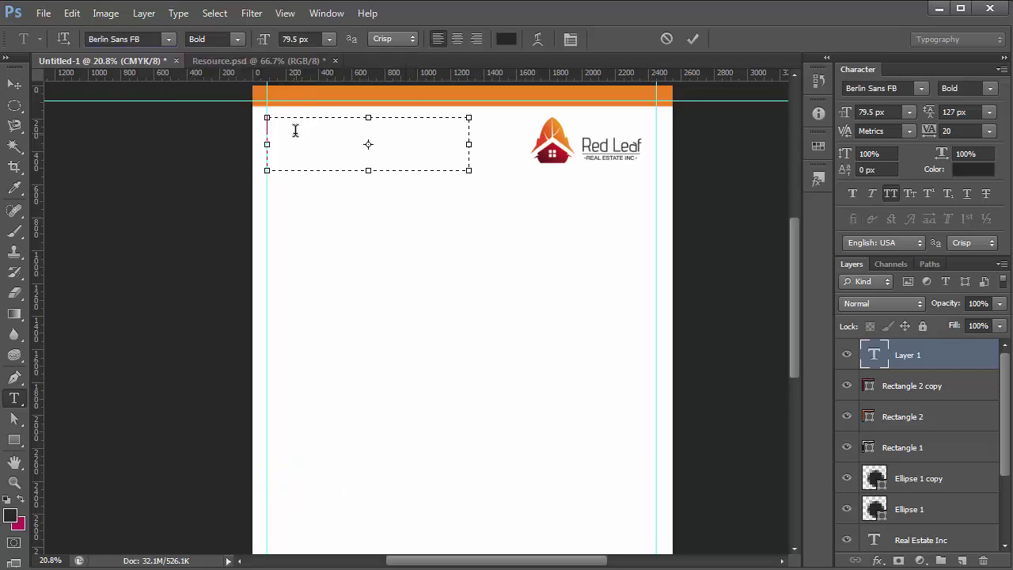
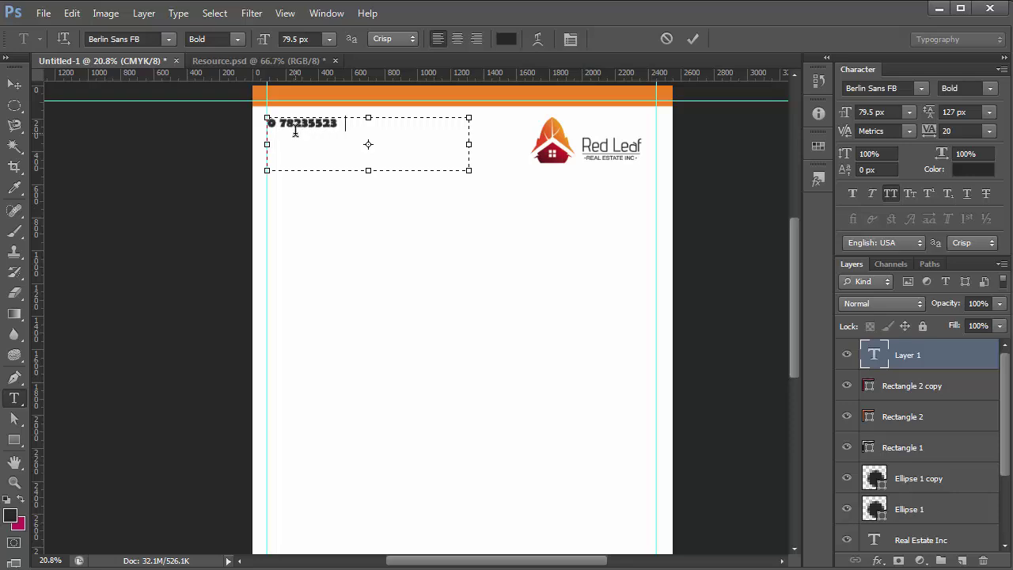
# Set the phone-number line in Californian FB
pyautogui.hotkey('ctrl', 'a')
pyautogui.click(168, 39)
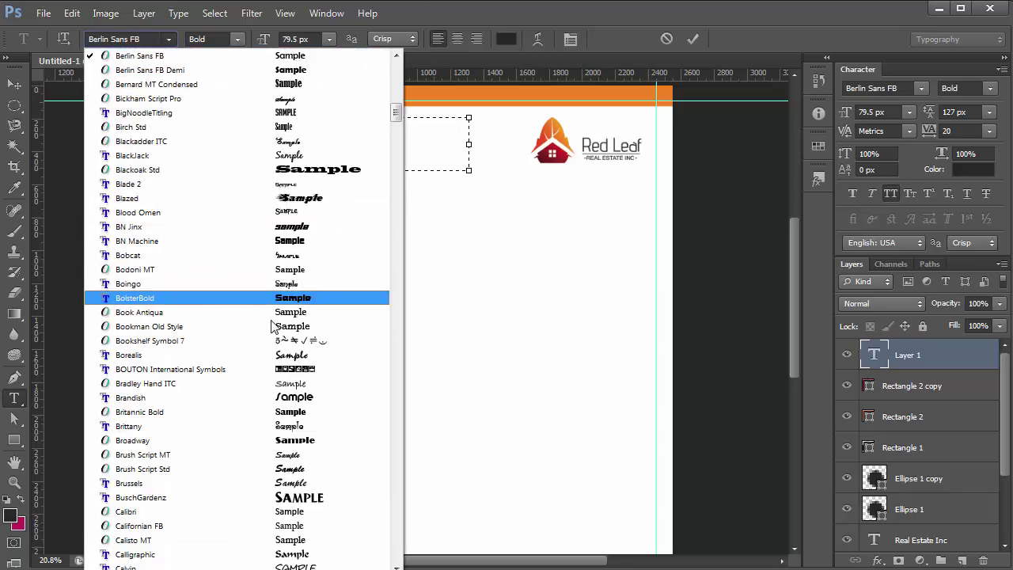
pyautogui.click(319, 526)
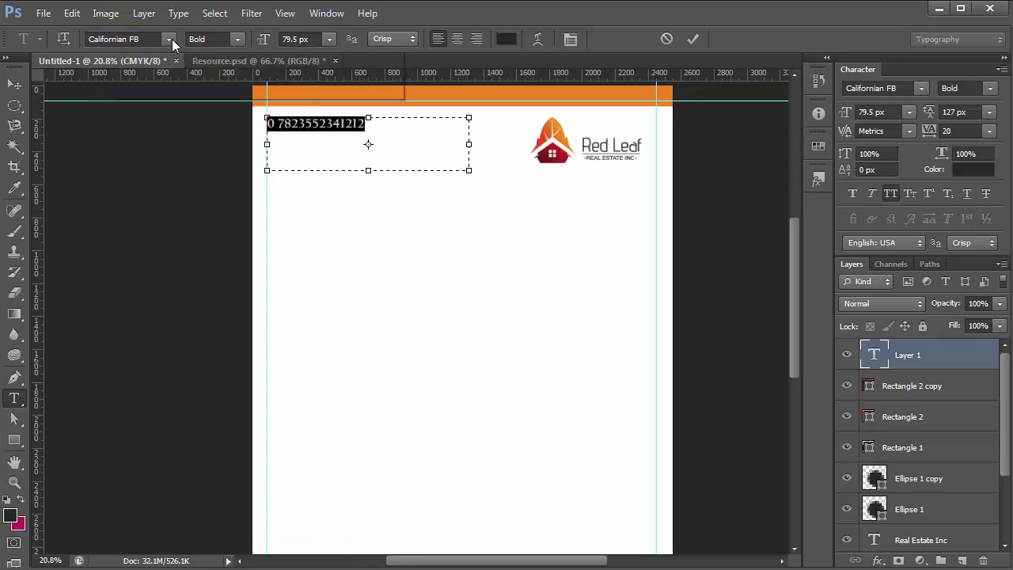
# Switch the phone line to ClementePDag and add the company e-mail line with All Caps turned off
pyautogui.click(168, 39)
pyautogui.click(323, 539)
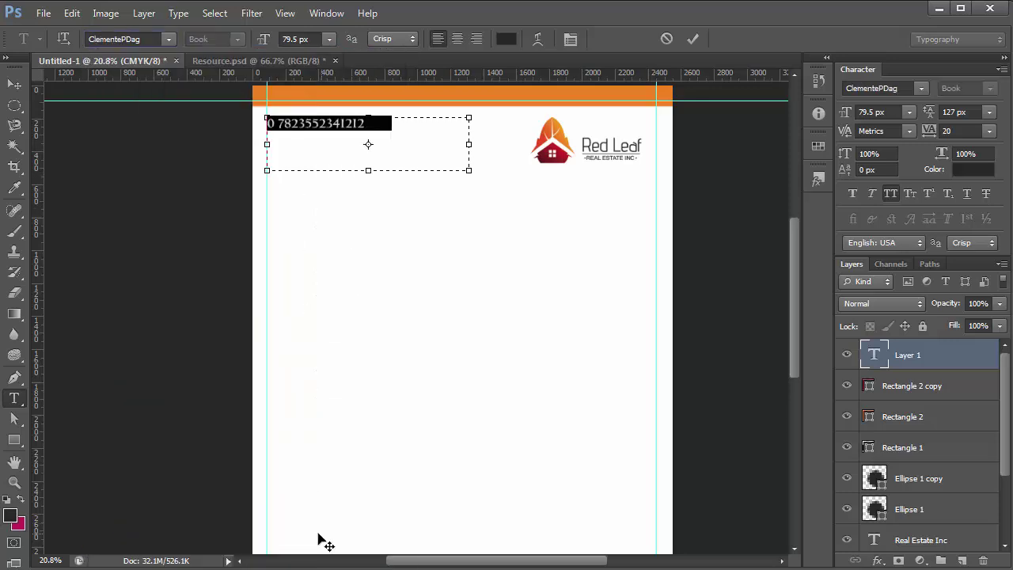
pyautogui.click(410, 131)
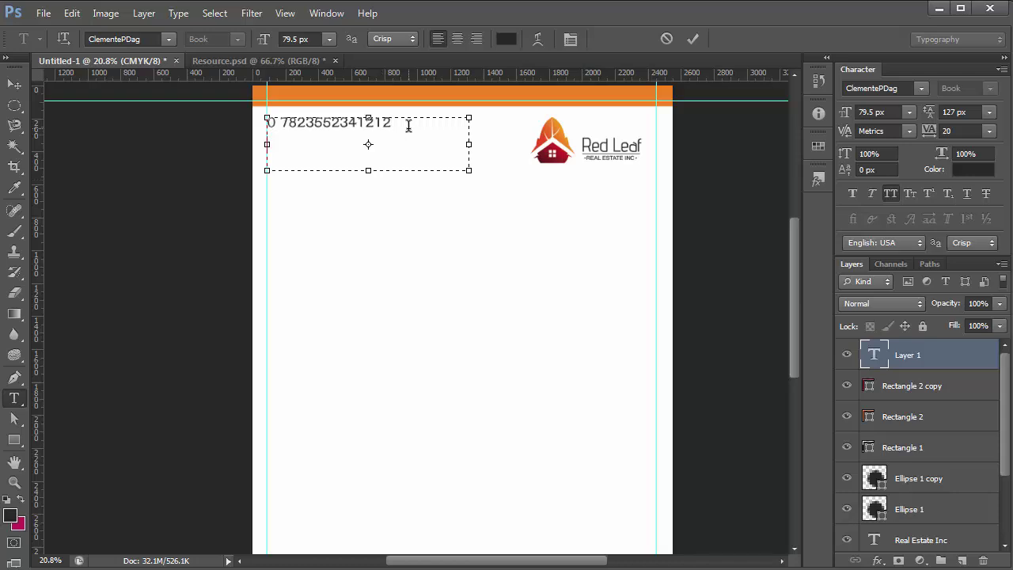
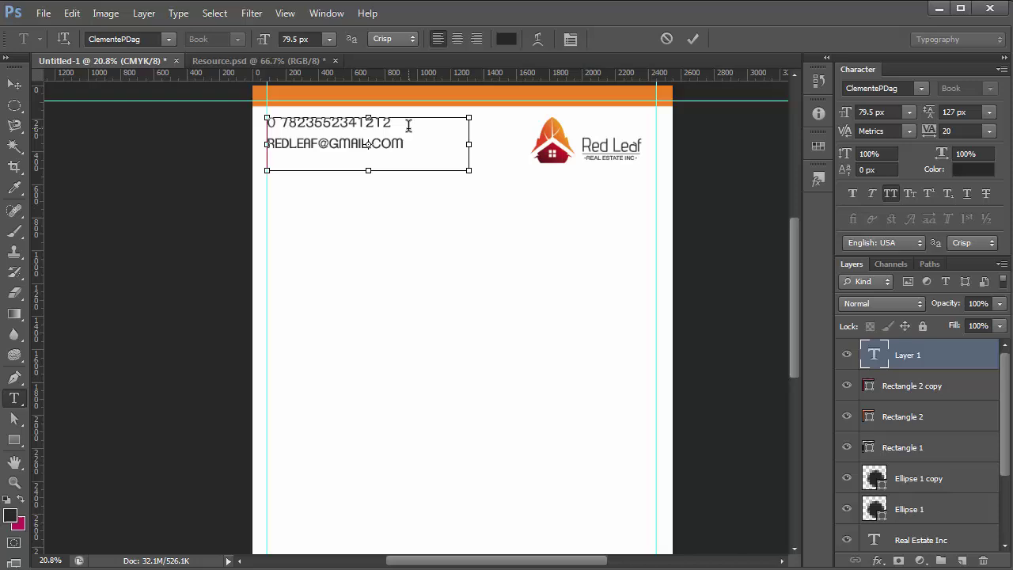
pyautogui.hotkey('ctrl', 'a')
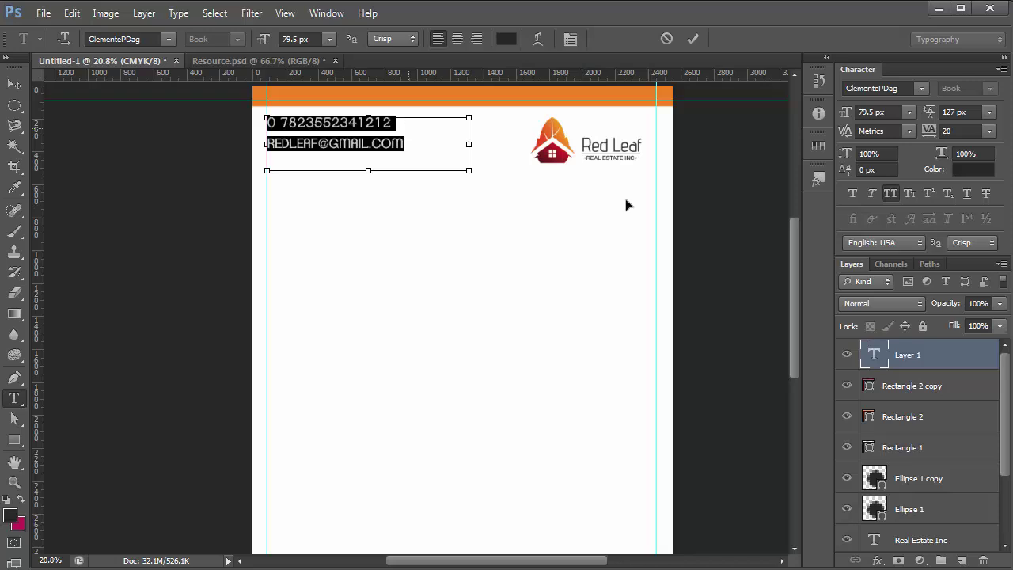
pyautogui.click(889, 194)
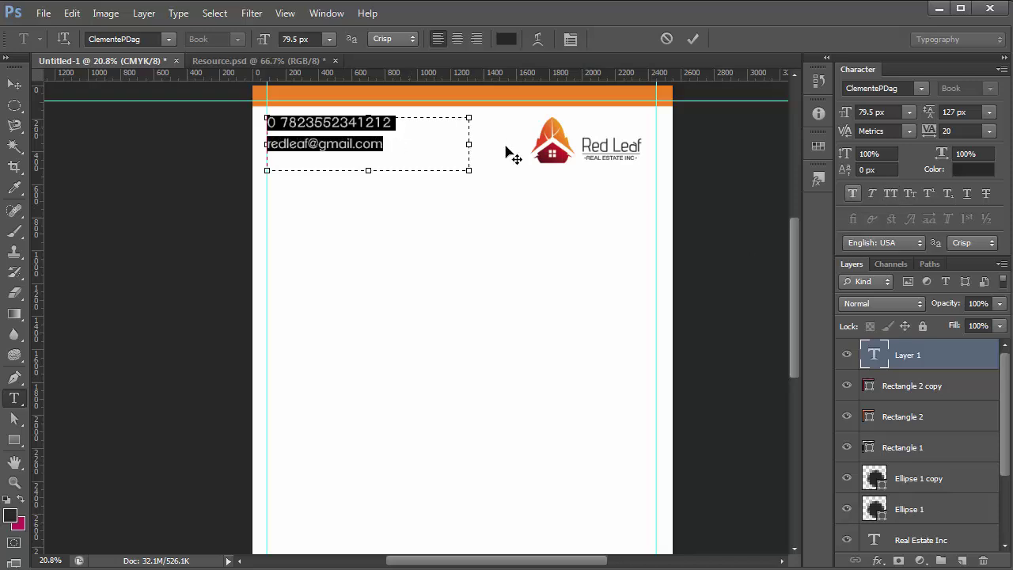
# Add a third line reading 'readleaf.com' below the e-mail
pyautogui.click(400, 145)
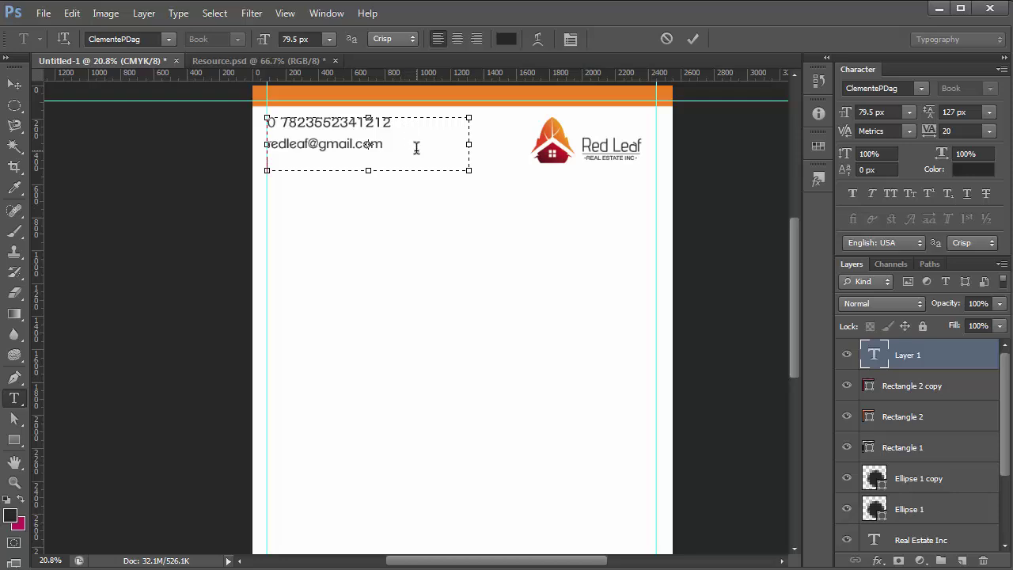
pyautogui.press('Return')
pyautogui.write('readleaf.com')
# Set the three contact lines to 99 px leading and 67.5 px font size
pyautogui.hotkey('ctrl', 'a')
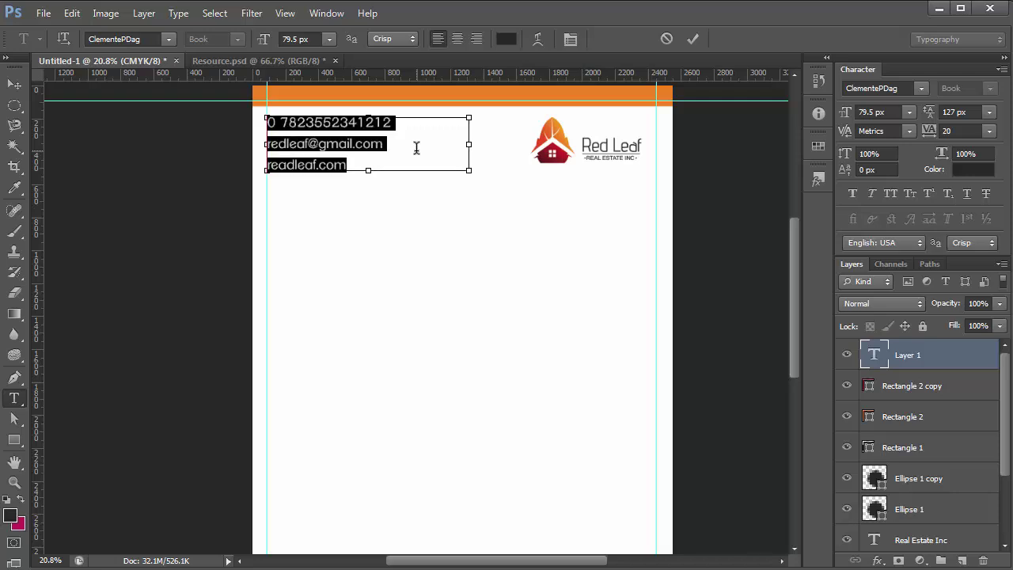
pyautogui.click(956, 112)
pyautogui.press('Down')
pyautogui.press('Down')
pyautogui.press('Down')
pyautogui.press('Down')
pyautogui.press('Down')
pyautogui.press('Down')
pyautogui.press('Down')
pyautogui.press('Down')
pyautogui.press('Down')
pyautogui.press('Down')
pyautogui.press('Down')
pyautogui.press('Down')
pyautogui.press('Down')
pyautogui.press('Down')
pyautogui.press('Down')
pyautogui.press('Down')
pyautogui.press('Down')
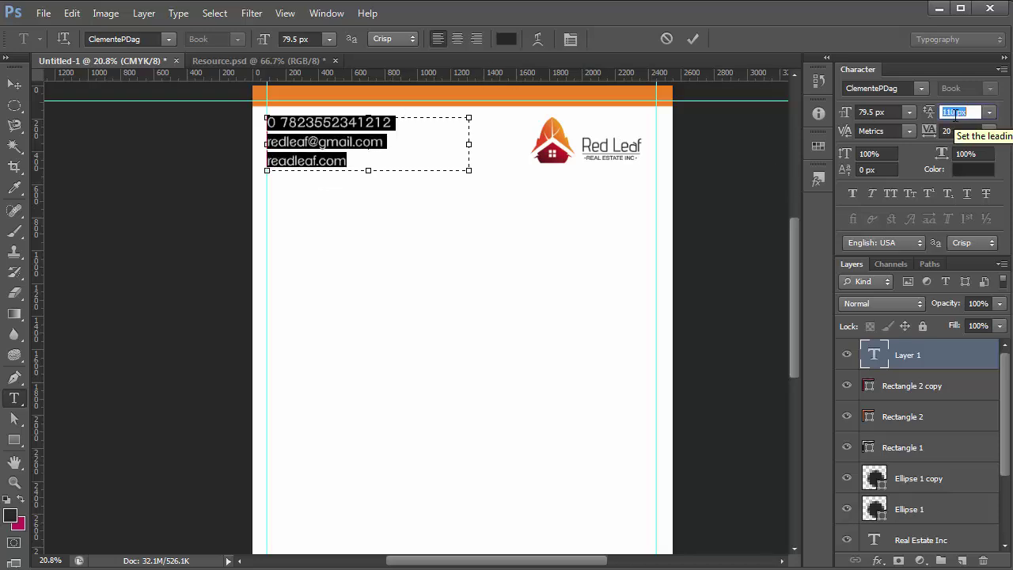
pyautogui.press('Down')
pyautogui.press('Down')
pyautogui.press('Down')
pyautogui.press('Down')
pyautogui.press('Down')
pyautogui.press('Down')
pyautogui.press('Down')
pyautogui.press('Down')
pyautogui.press('Down')
pyautogui.press('Down')
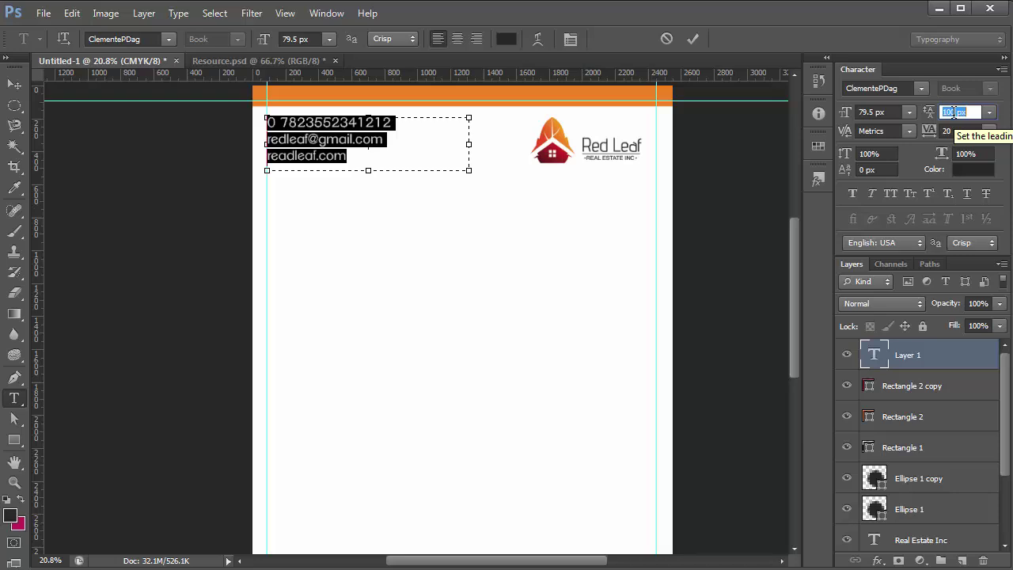
pyautogui.press('Down')
pyautogui.click(869, 111)
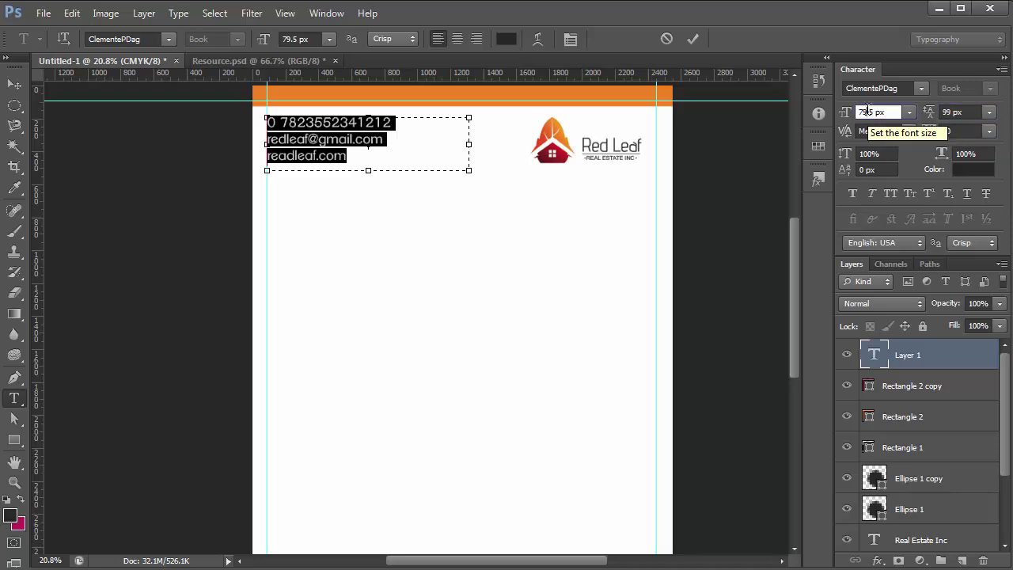
pyautogui.press('Down')
pyautogui.press('Down')
pyautogui.press('Down')
pyautogui.press('Down')
pyautogui.press('Down')
pyautogui.press('Down')
pyautogui.press('Down')
pyautogui.press('Down')
pyautogui.press('Down')
pyautogui.press('Down')
pyautogui.press('Down')
pyautogui.press('Down')
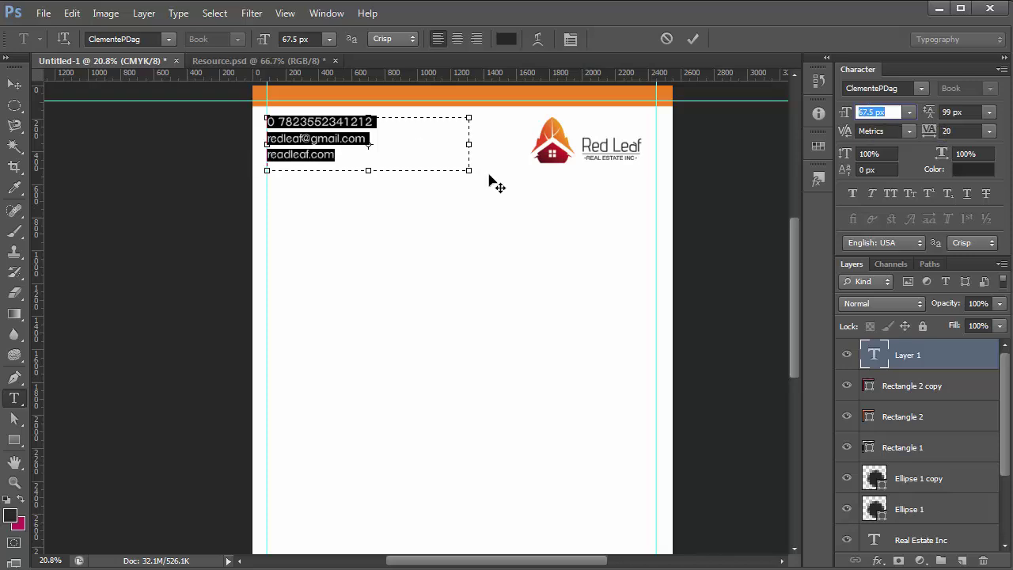
pyautogui.click(11, 85)
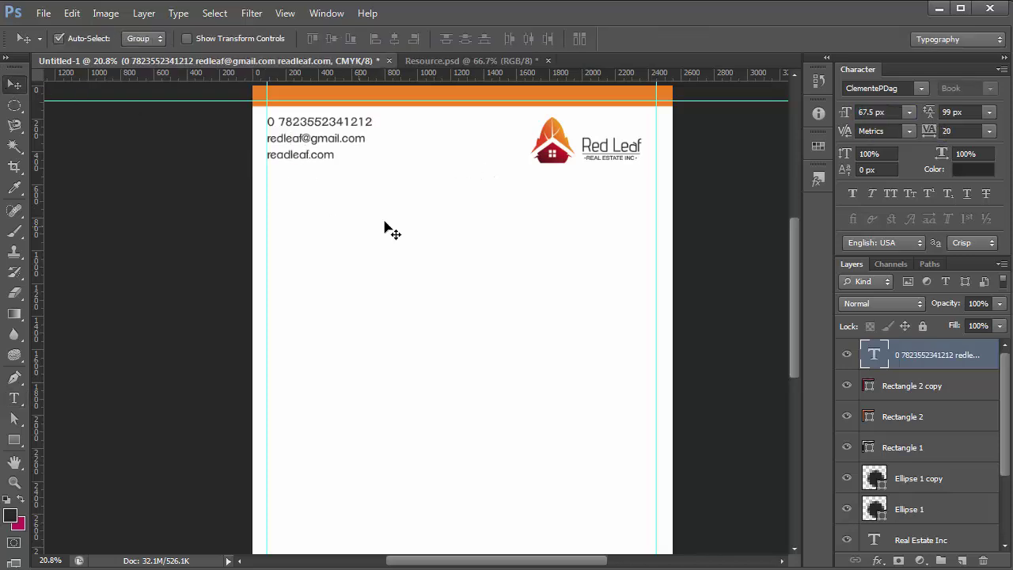
# Tighten the contact text's line spacing to 88 px and nudge the block slightly down
pyautogui.doubleClick(877, 357)
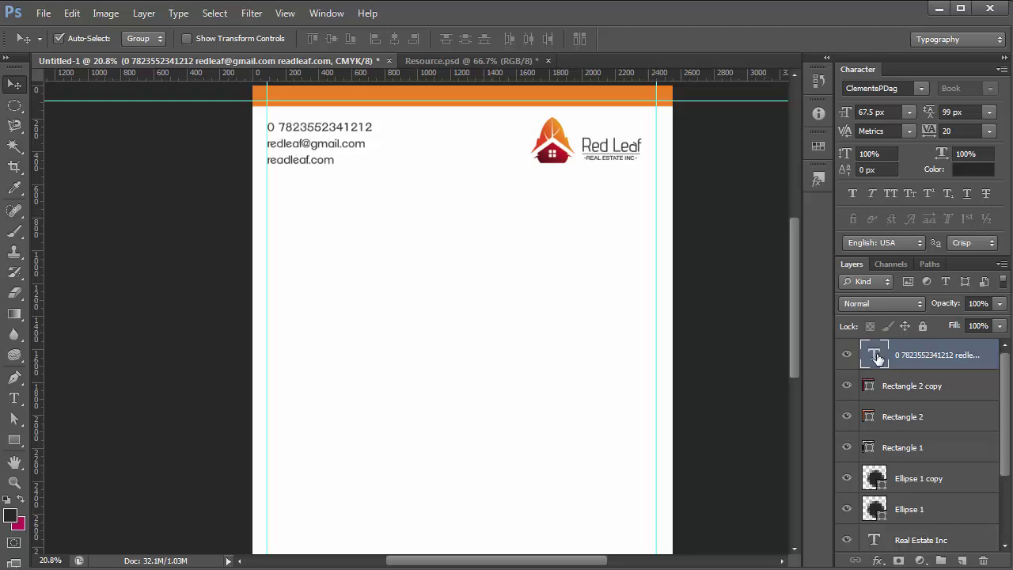
pyautogui.click(946, 111)
pyautogui.press('Down')
pyautogui.press('Down')
pyautogui.press('Down')
pyautogui.press('Down')
pyautogui.press('Down')
pyautogui.press('Down')
pyautogui.press('Down')
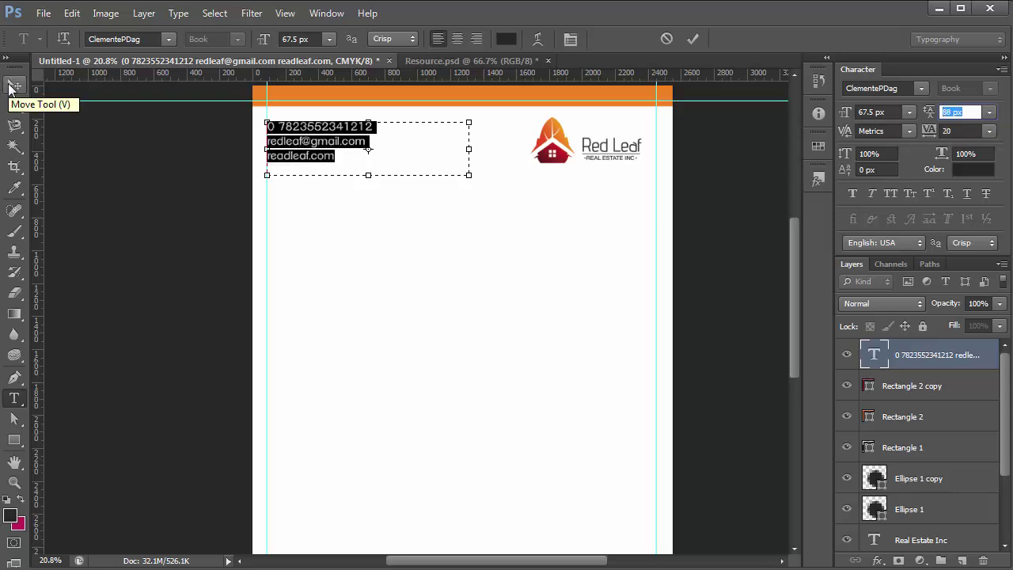
pyautogui.hotkey('ctrl', 'Return')
pyautogui.click(15, 85)
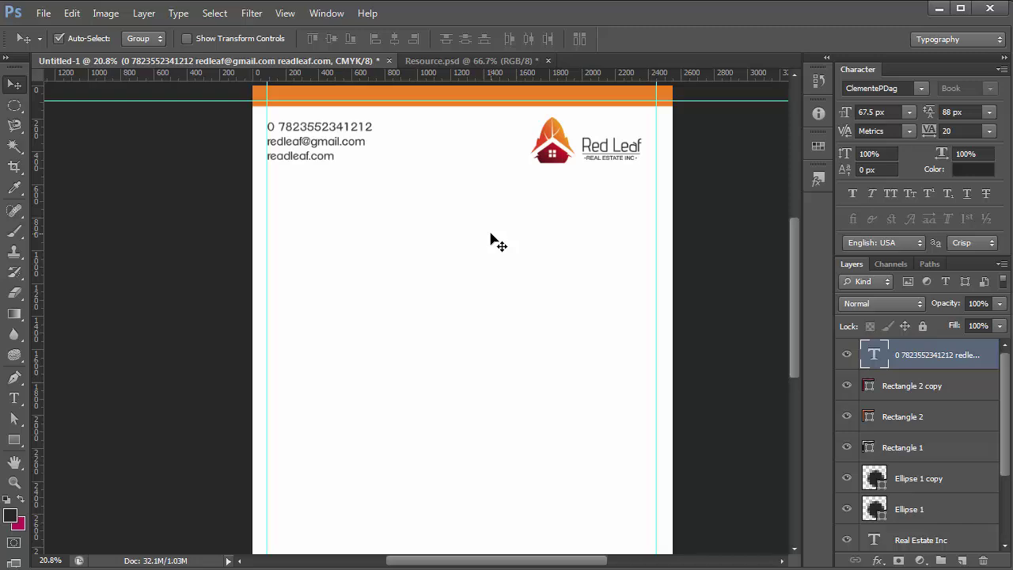
pyautogui.press('Down')
pyautogui.press('Down')
pyautogui.press('Down')
pyautogui.press('Down')
pyautogui.press('Down')
pyautogui.press('Down')
pyautogui.press('Down')
pyautogui.press('Down')
pyautogui.press('Down')
pyautogui.press('Down')
pyautogui.press('Down')
pyautogui.press('Down')
pyautogui.press('Down')
pyautogui.press('Down')
pyautogui.press('Down')
pyautogui.press('Down')
pyautogui.press('Down')
pyautogui.press('Down')
pyautogui.press('Down')
pyautogui.press('Down')
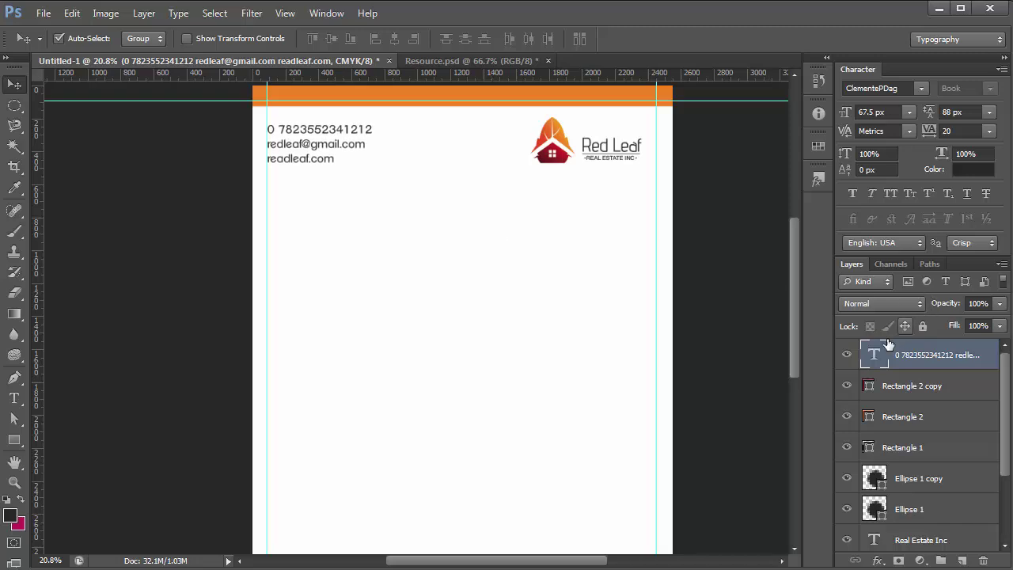
# Reduce the contact text's font size to 63.5 px and adjust its line spacing
pyautogui.doubleClick(871, 358)
pyautogui.rightClick(323, 159)
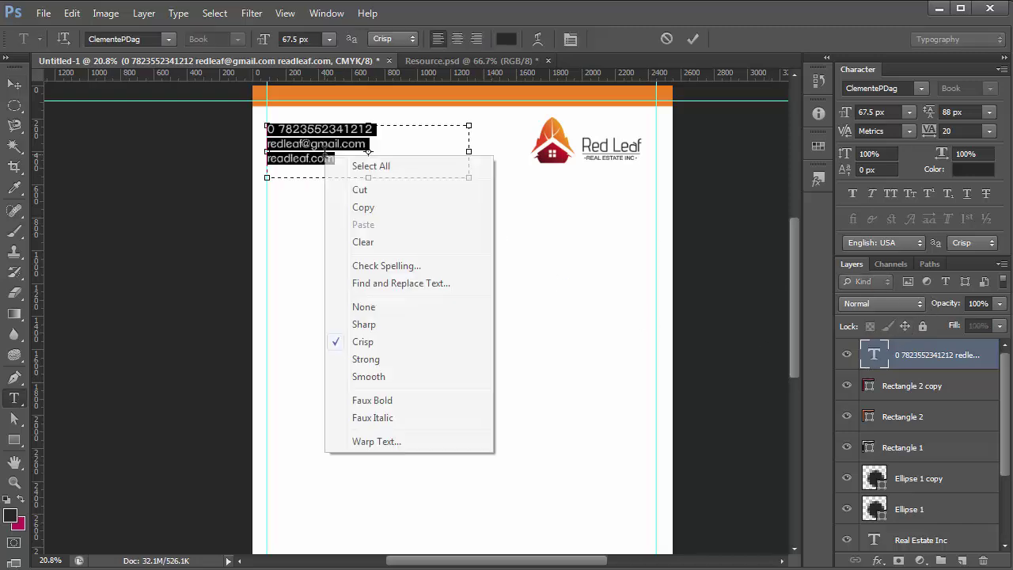
pyautogui.press('Escape')
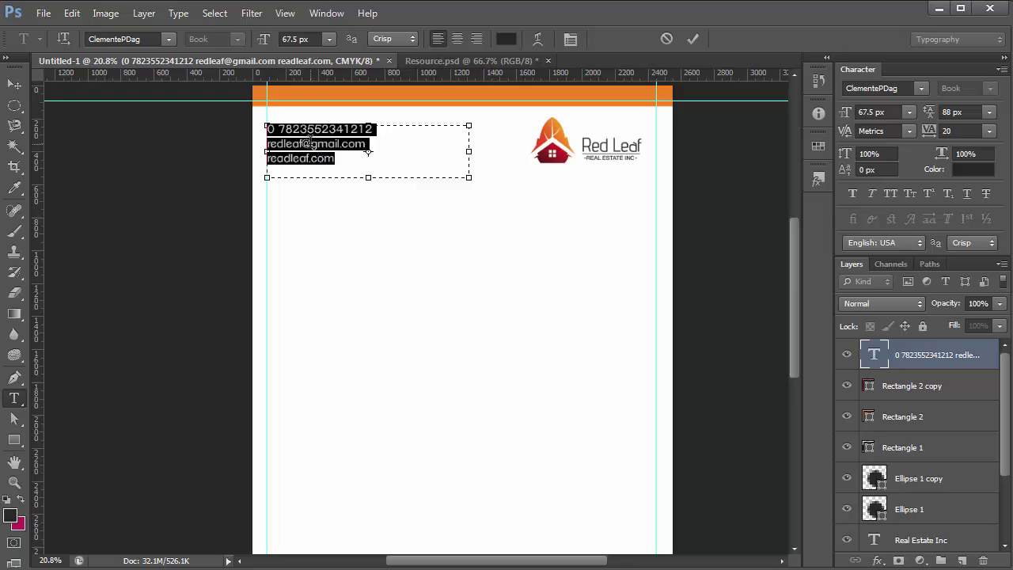
pyautogui.click(866, 110)
pyautogui.press('Down')
pyautogui.press('Down')
pyautogui.press('Down')
pyautogui.press('Down')
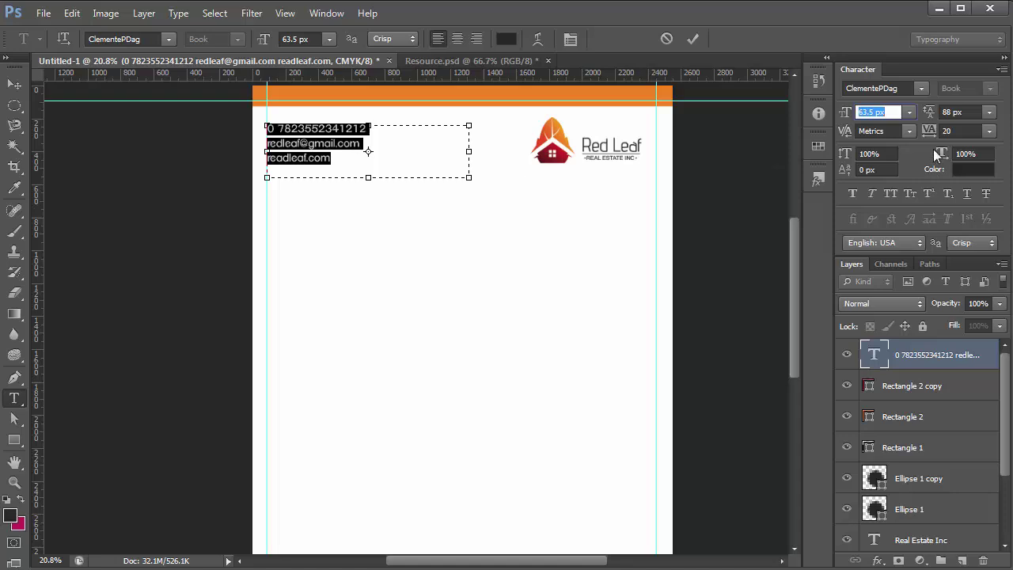
pyautogui.click(947, 111)
pyautogui.press('Down')
pyautogui.press('Down')
pyautogui.press('Down')
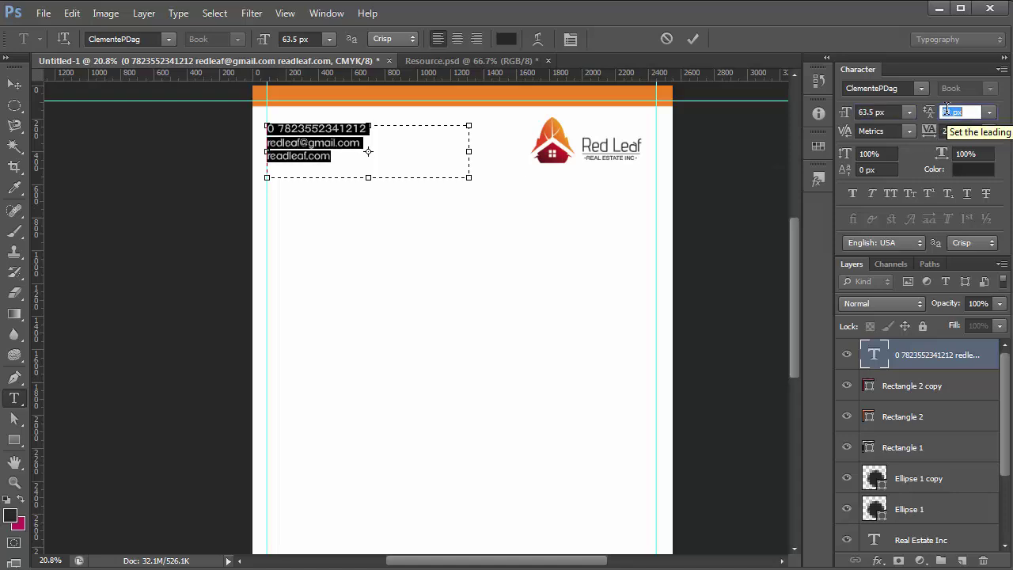
# Change the contact text colour to dark grey and commit the edit
pyautogui.click(10, 517)
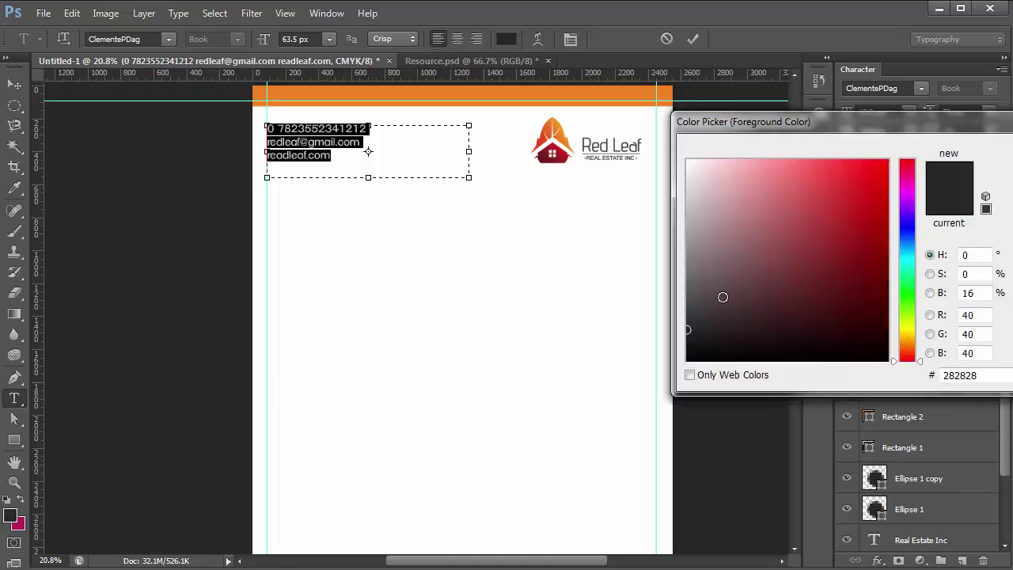
pyautogui.click(684, 300)
pyautogui.press('Return')
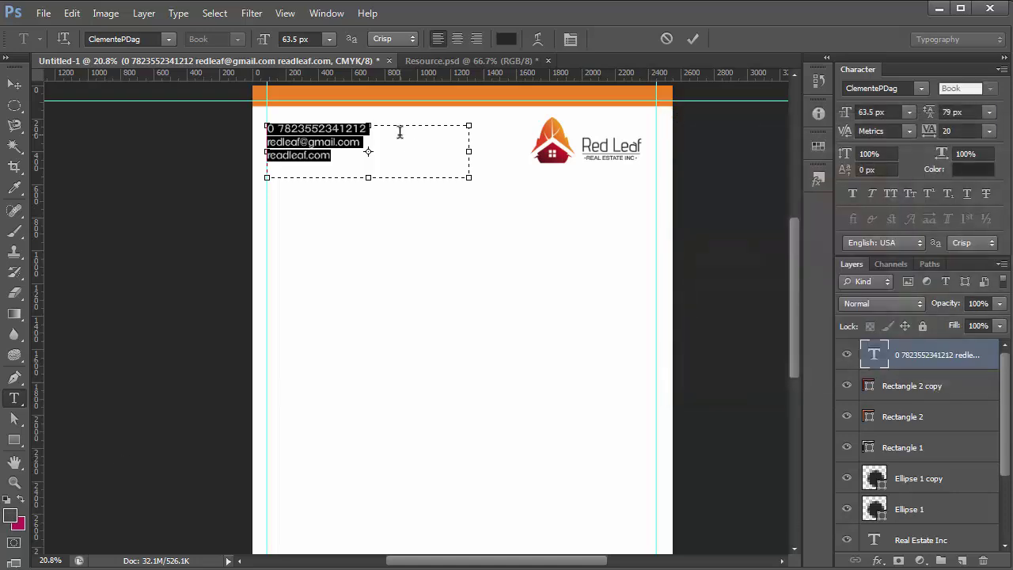
pyautogui.click(13, 85)
# Add a horizontal guide below the contact text and fine-tune its position
pyautogui.scroll(-2, 375, 212)
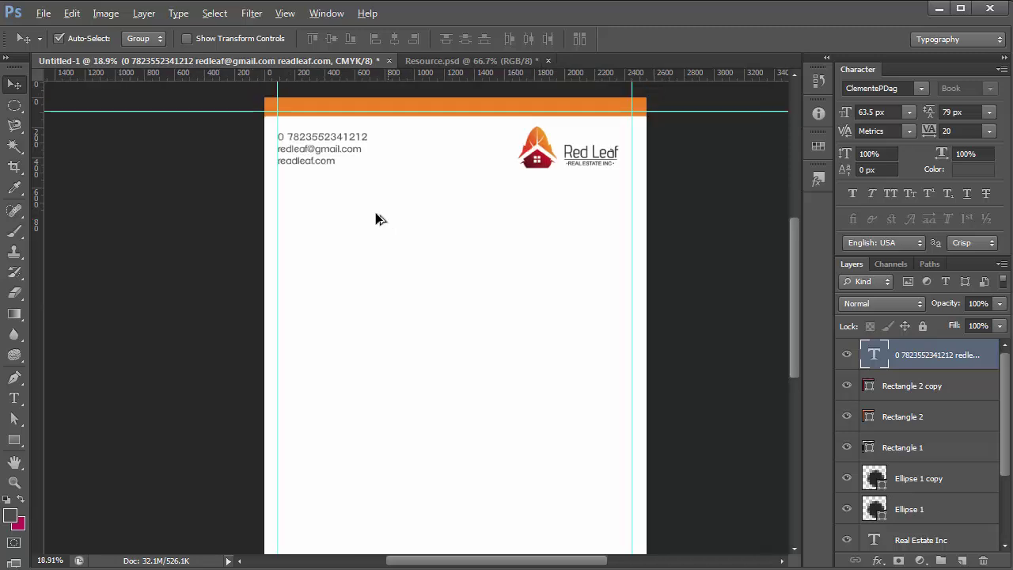
pyautogui.scroll(1, 340, 106)
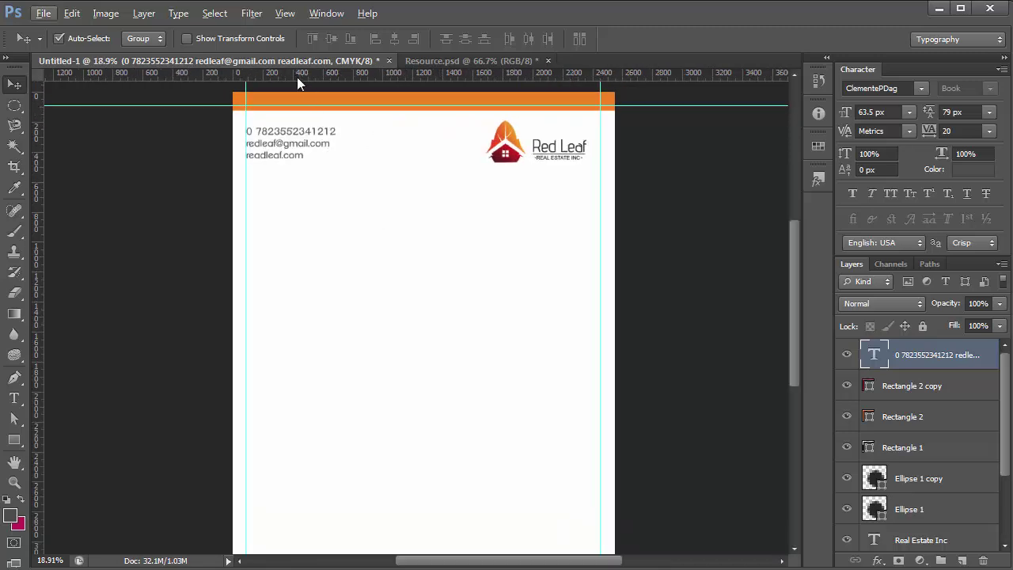
pyautogui.moveTo(297, 76); pyautogui.dragTo(361, 164)
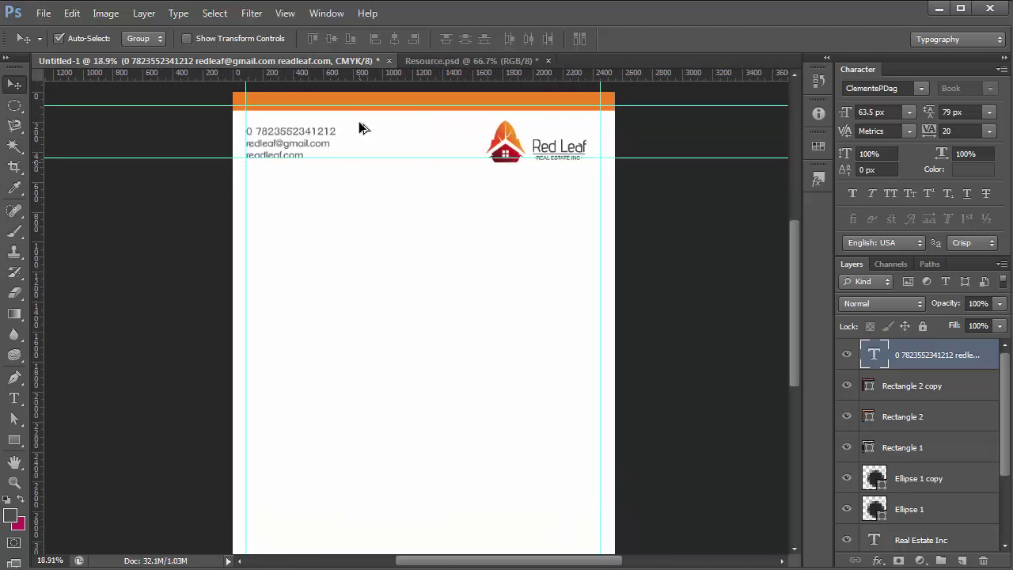
pyautogui.scroll(3, 360, 123)
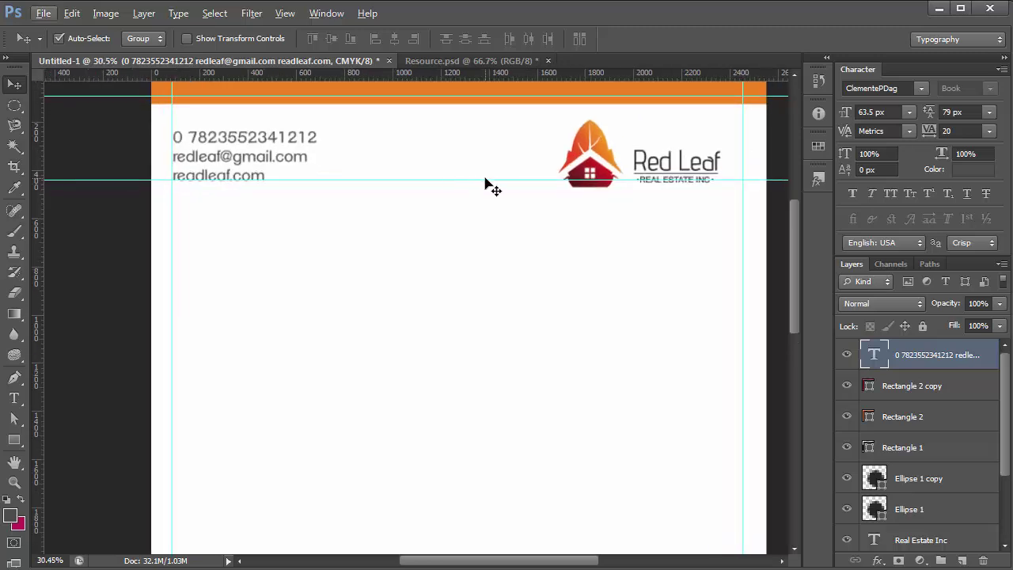
pyautogui.moveTo(491, 180)
pyautogui.mouseDown()
pyautogui.moveTo(509, 190)
pyautogui.moveTo(497, 189)
pyautogui.mouseUp()
pyautogui.scroll(6, 660, 185)
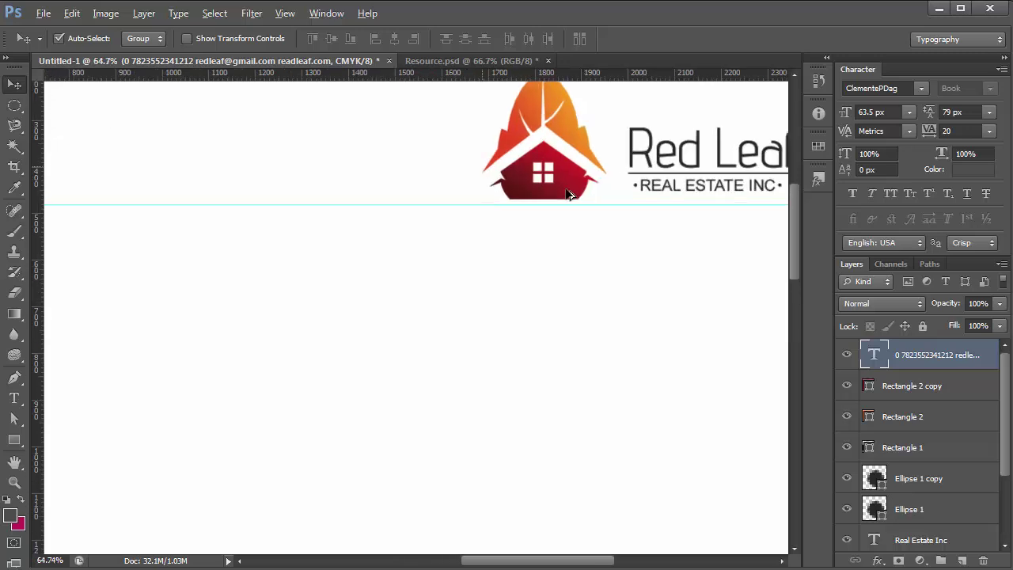
pyautogui.moveTo(502, 210); pyautogui.dragTo(487, 212)
pyautogui.scroll(-3, 760, 289)
pyautogui.moveTo(760, 289); pyautogui.dragTo(233, 230)
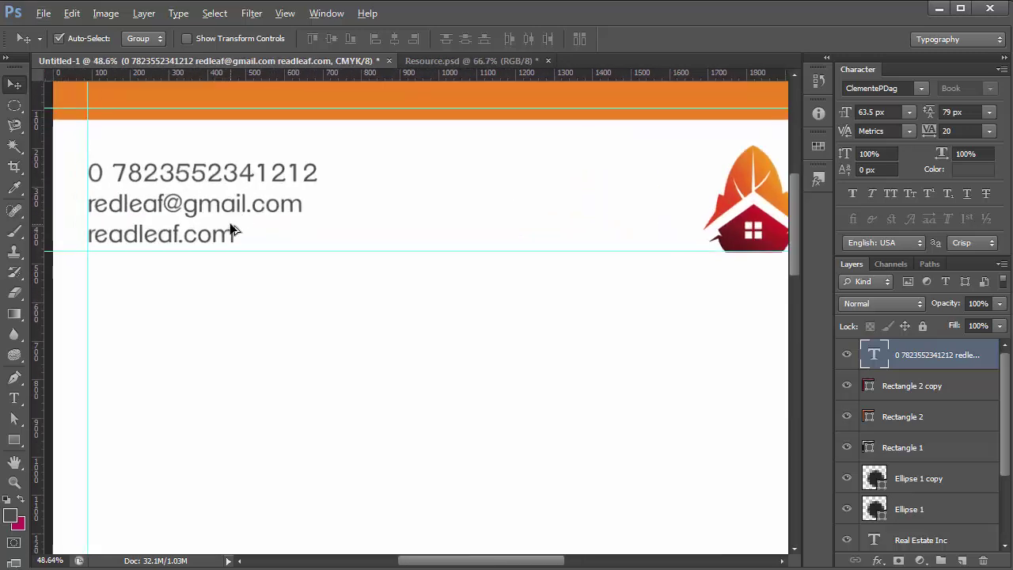
# Nudge the contact block down, right and up to align with the guides, then hide the guides
pyautogui.press('Down')
pyautogui.press('Down')
pyautogui.press('Down')
pyautogui.press('Down')
pyautogui.press('Down')
pyautogui.press('Down')
pyautogui.press('Down')
pyautogui.press('Down')
pyautogui.press('Down')
pyautogui.press('Down')
pyautogui.press('Down')
pyautogui.press('Down')
pyautogui.press('Down')
pyautogui.press('Down')
pyautogui.press('Down')
pyautogui.press('Down')
pyautogui.press('Down')
pyautogui.press('Down')
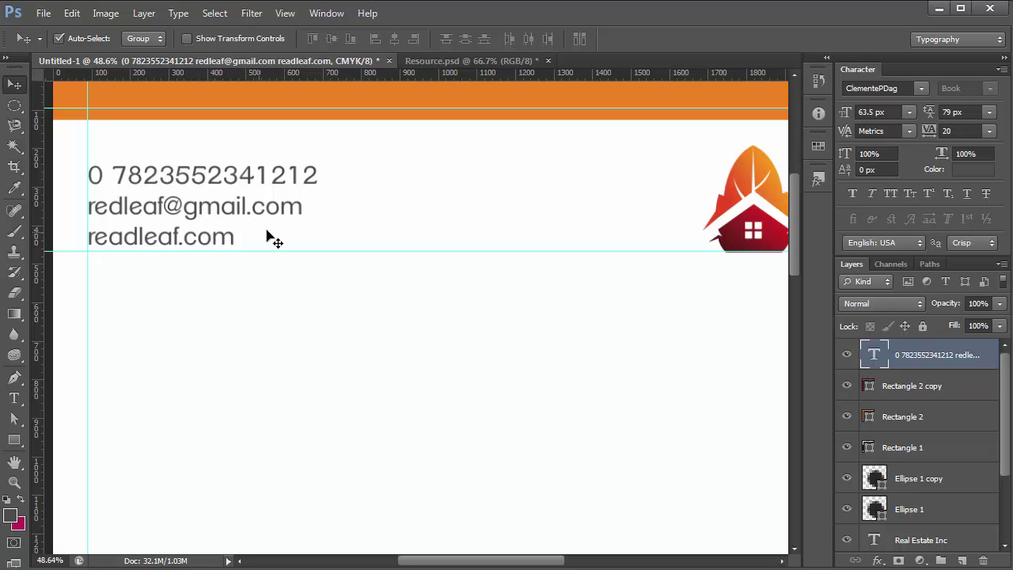
pyautogui.press('Down')
pyautogui.press('Down')
pyautogui.press('Down')
pyautogui.press('Down')
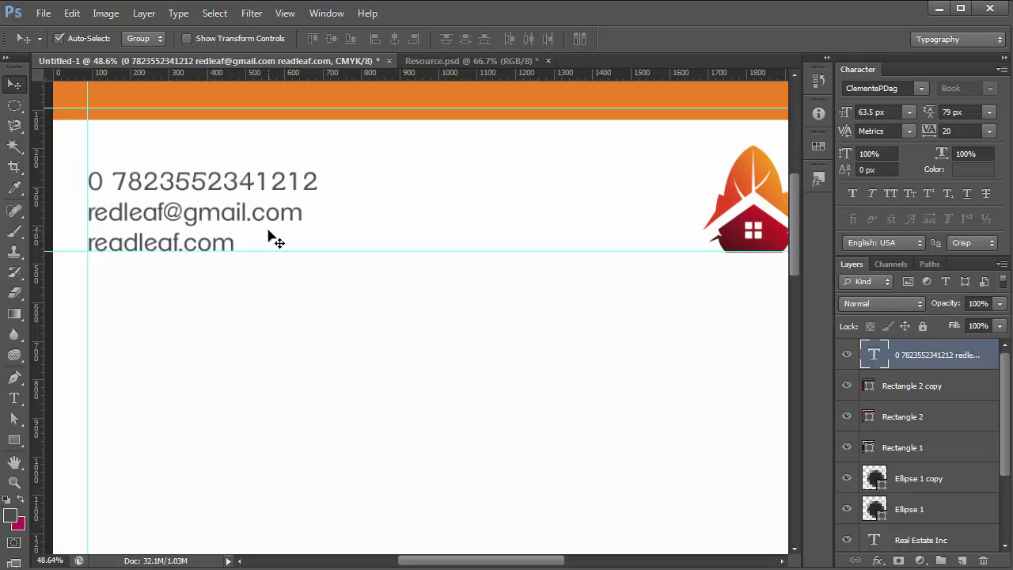
pyautogui.hotkey('ctrl', ';')
pyautogui.hotkey('ctrl', '-')
pyautogui.hotkey('ctrl', '-')
pyautogui.hotkey('ctrl', '-')
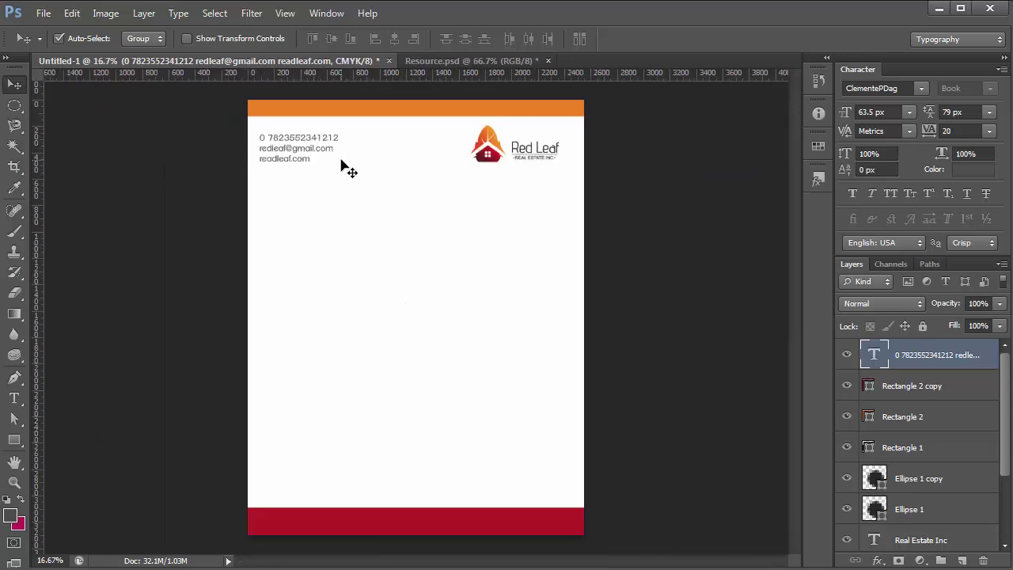
pyautogui.hotkey('ctrl', ';')
pyautogui.hotkey('shift', 'Right')
pyautogui.hotkey('shift', 'Right')
pyautogui.hotkey('shift', 'Right')
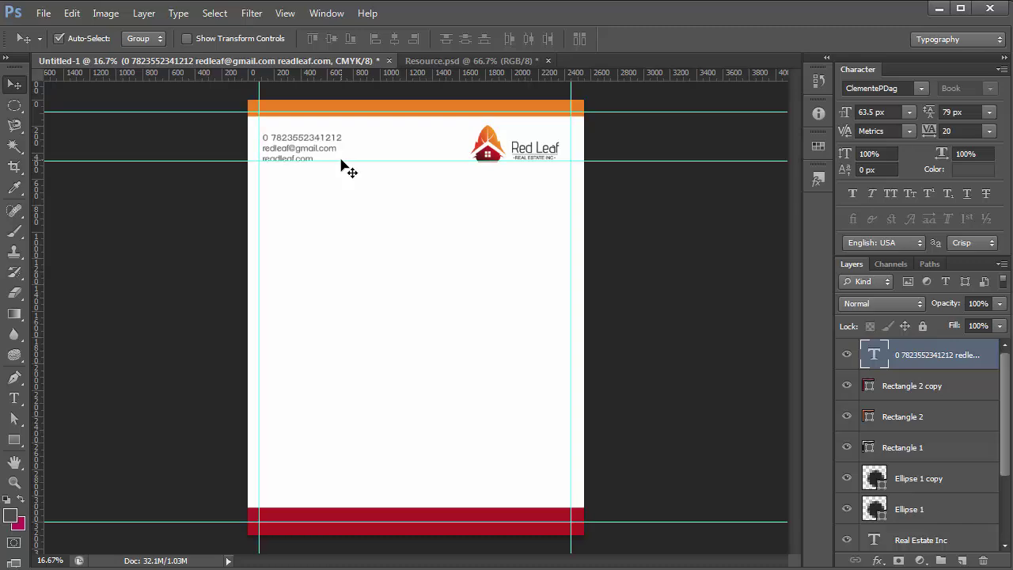
pyautogui.hotkey('shift', 'Up')
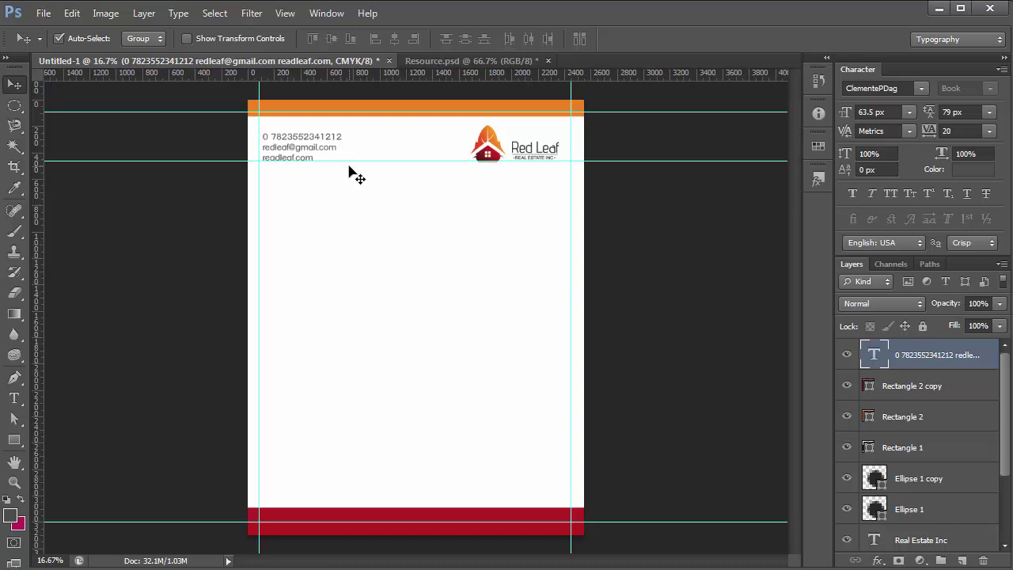
pyautogui.hotkey('ctrl', ';')
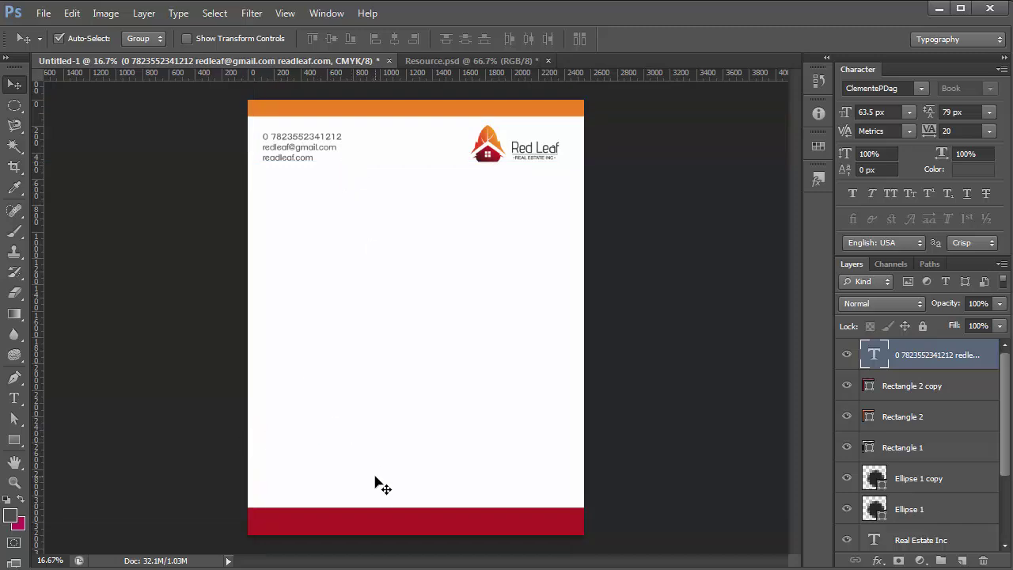
pyautogui.press('t')
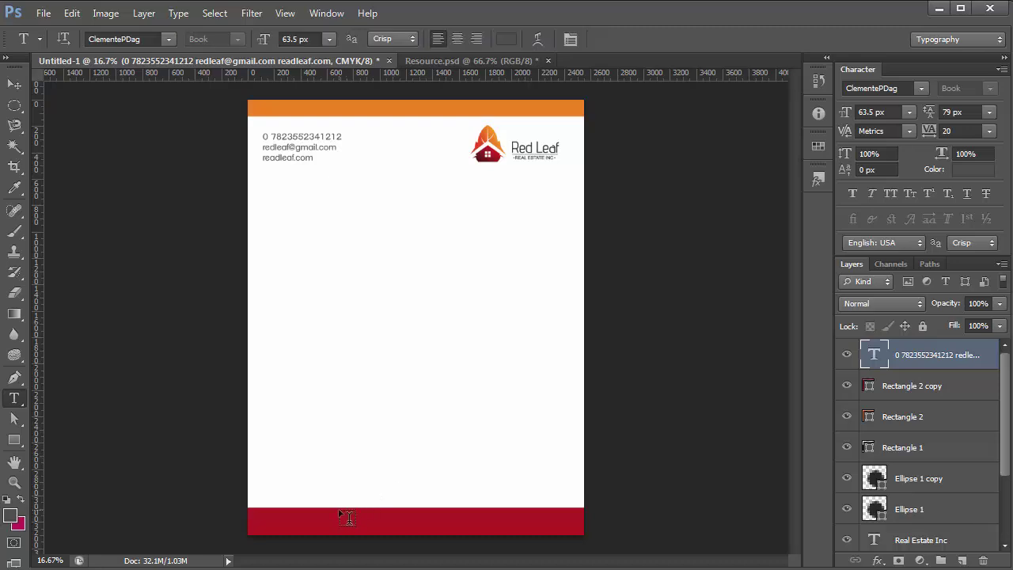
# Place 'Red Leaf' text in the red footer in white (#ffffff), then nudge it down into the bar
pyautogui.click(341, 513)
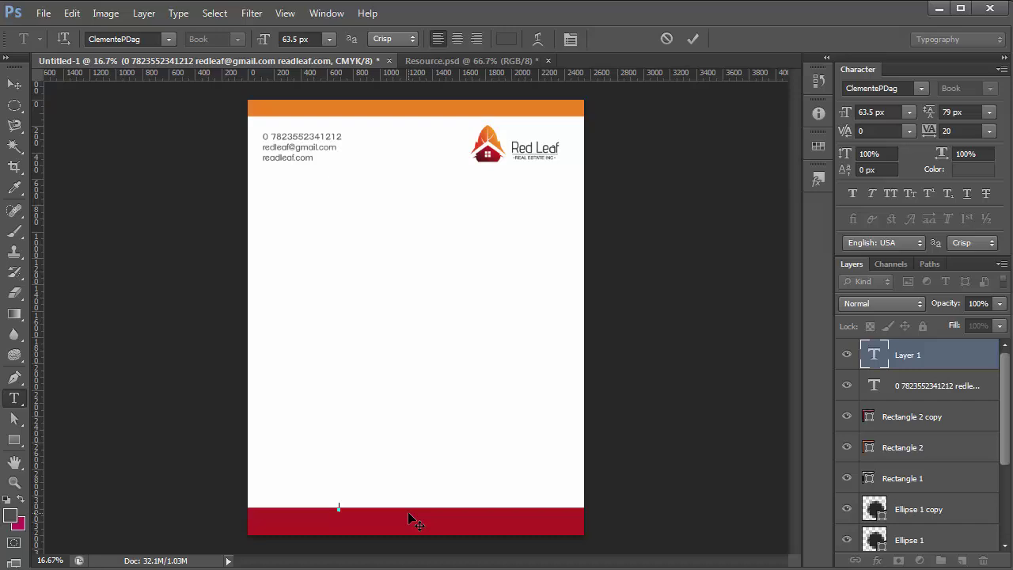
pyautogui.scroll(1, 352, 514)
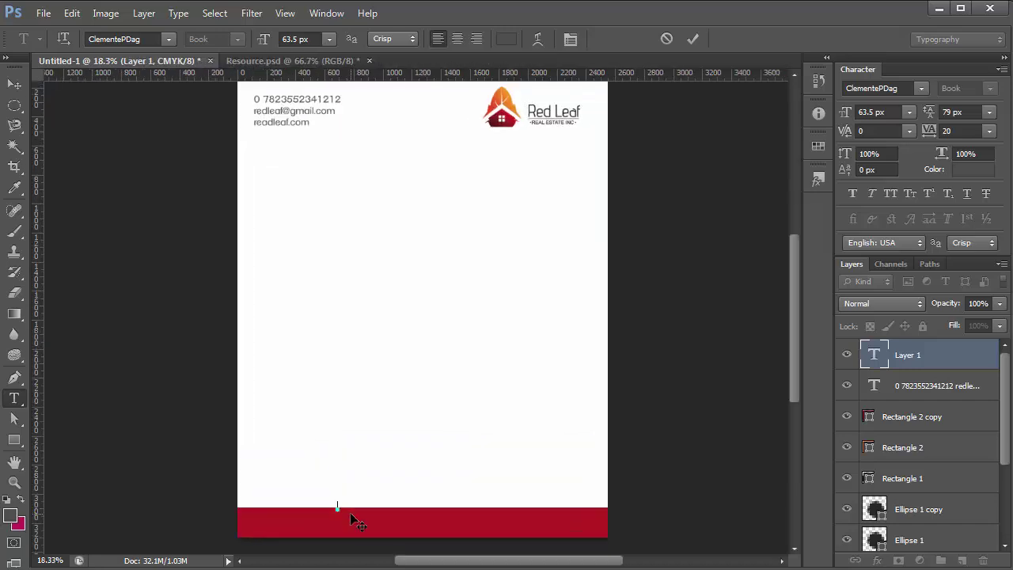
pyautogui.scroll(-1, 356, 523)
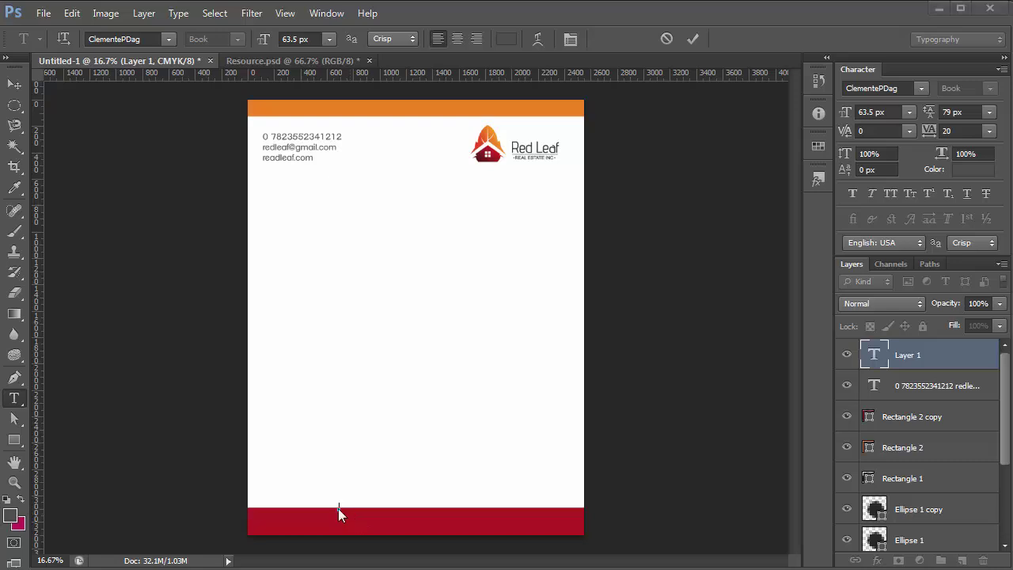
pyautogui.click(11, 516)
pyautogui.click(402, 446)
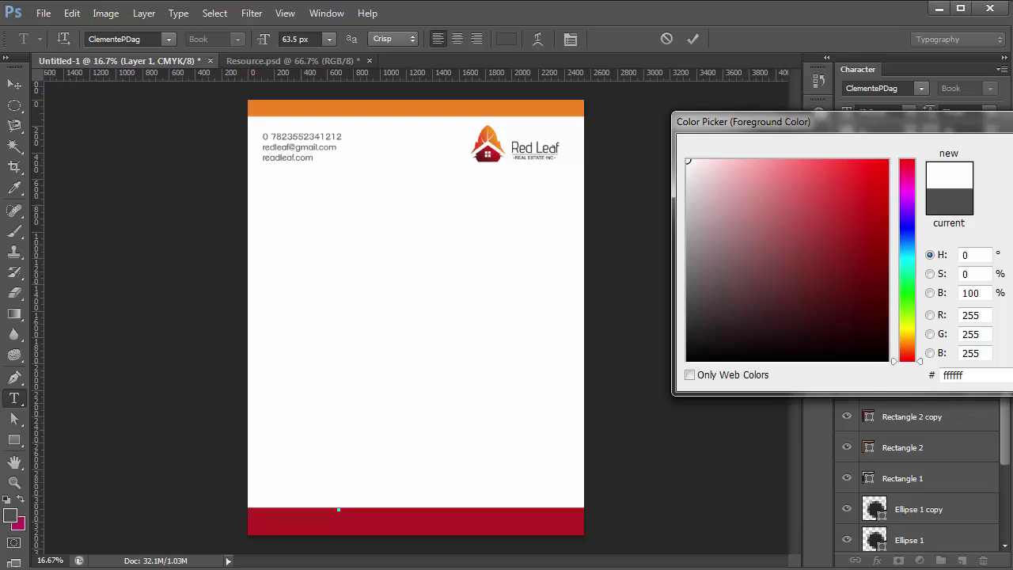
pyautogui.press('Return')
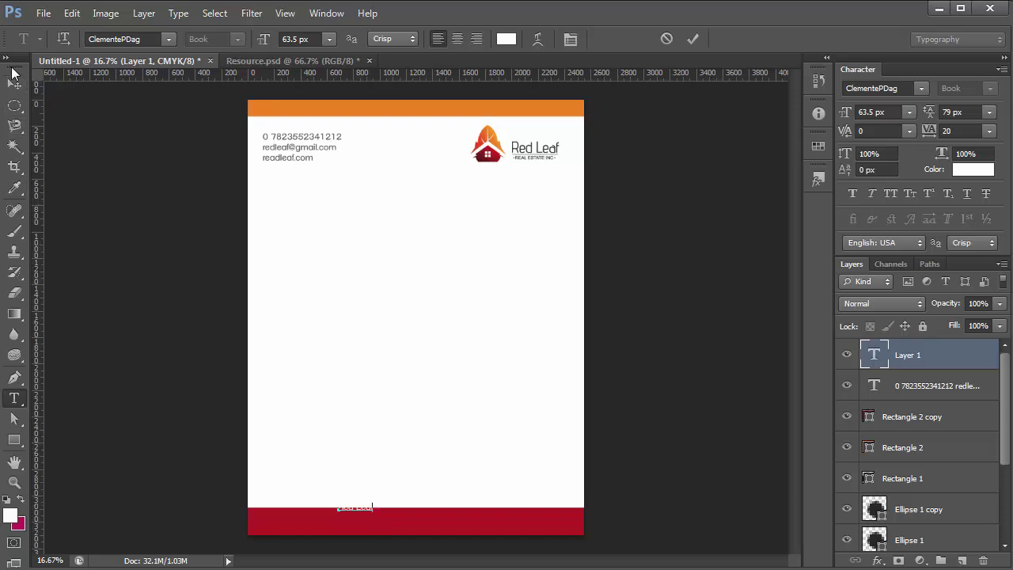
pyautogui.click(16, 84)
pyautogui.hotkey('shift', 'Down')
pyautogui.hotkey('shift', 'Down')
pyautogui.hotkey('shift', 'Down')
pyautogui.hotkey('shift', 'Down')
pyautogui.hotkey('shift', 'Down')
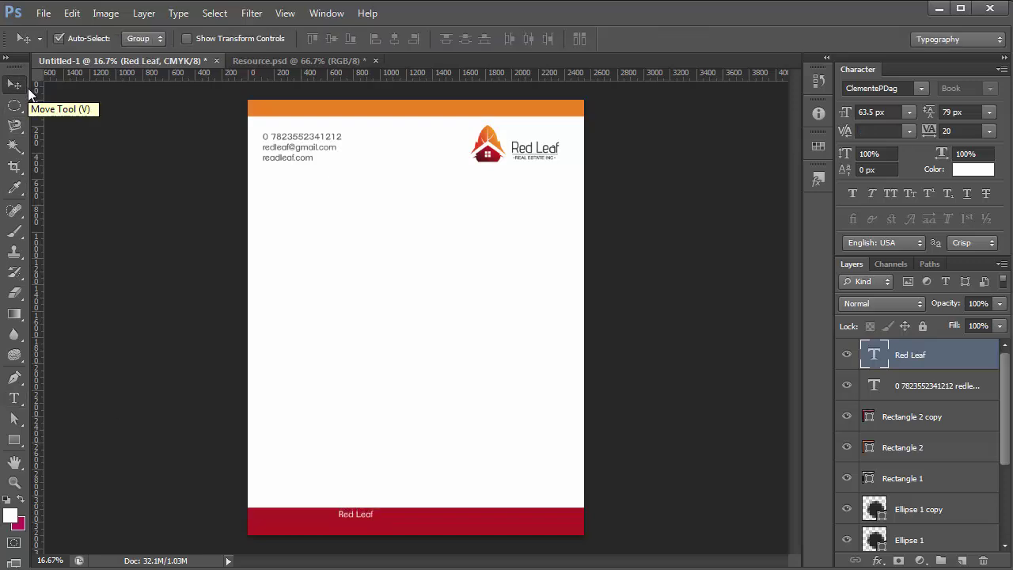
# Extend the footer text to 'Red Leaf Real Estate Inc.' plus the street address, nudged left and down
pyautogui.hotkey('shift', 'Left')
pyautogui.hotkey('shift', 'Left')
pyautogui.hotkey('shift', 'Left')
pyautogui.hotkey('shift', 'Left')
pyautogui.hotkey('shift', 'Left')
pyautogui.hotkey('shift', 'Left')
pyautogui.hotkey('shift', 'Left')
pyautogui.hotkey('shift', 'Left')
pyautogui.hotkey('shift', 'Left')
pyautogui.hotkey('shift', 'Left')
pyautogui.hotkey('shift', 'Left')
pyautogui.hotkey('shift', 'Left')
pyautogui.hotkey('shift', 'Left')
pyautogui.hotkey('shift', 'Left')
pyautogui.hotkey('shift', 'Left')
pyautogui.hotkey('shift', 'Left')
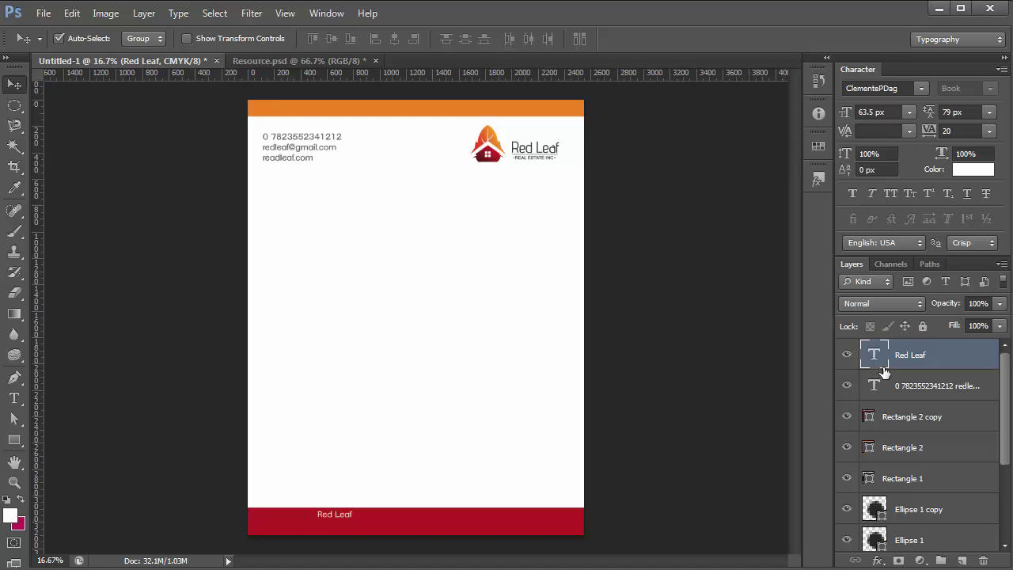
pyautogui.doubleClick(875, 356)
pyautogui.click(351, 515)
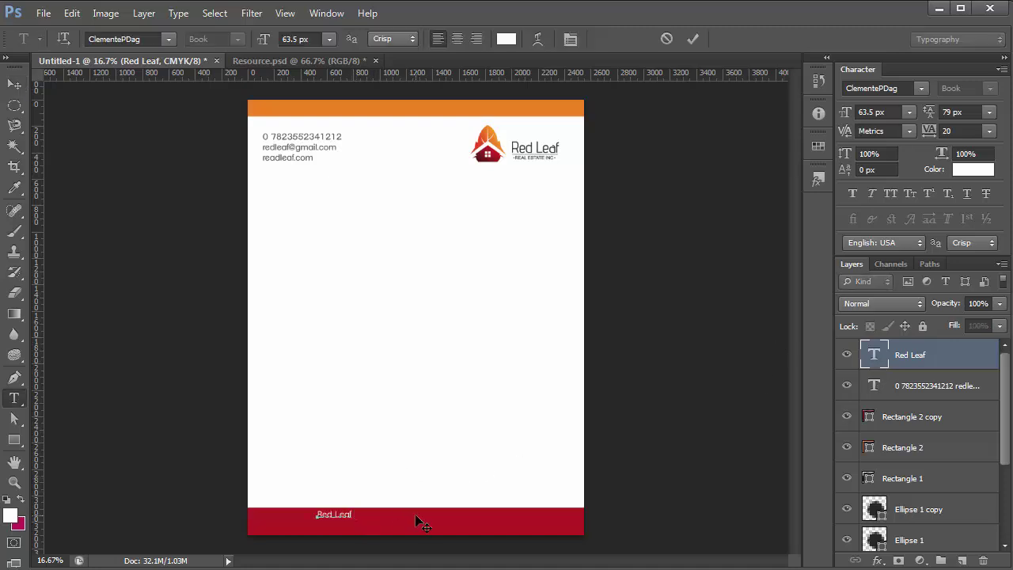
pyautogui.write('Real Esta')
pyautogui.write('te Inc. ')
pyautogui.write('Ro')
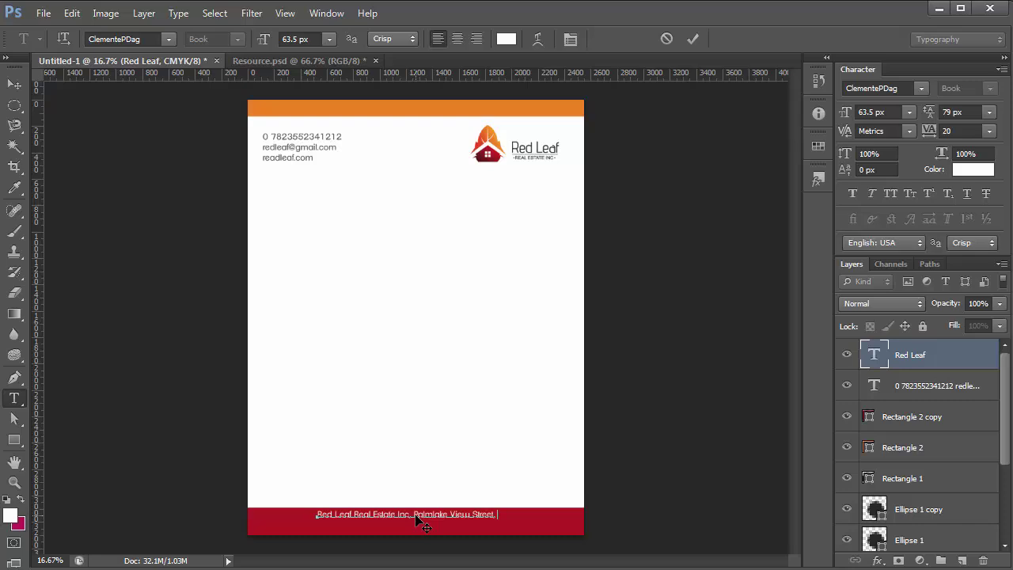
pyautogui.write('MX 100004')
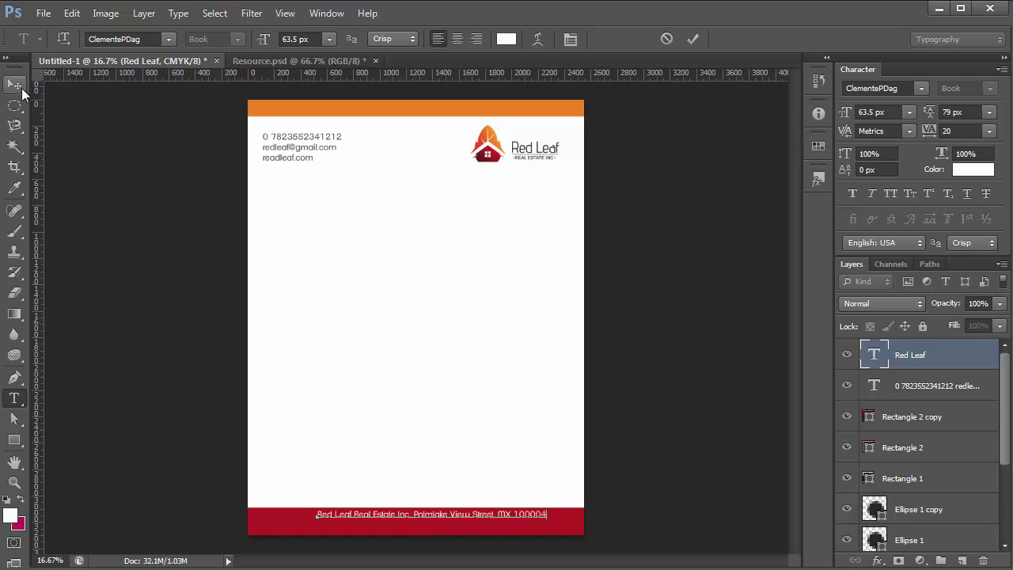
pyautogui.click(14, 84)
pyautogui.hotkey('shift', 'Left')
pyautogui.hotkey('shift', 'Left')
pyautogui.hotkey('shift', 'Left')
pyautogui.hotkey('shift', 'Left')
pyautogui.hotkey('shift', 'Left')
pyautogui.hotkey('shift', 'Left')
pyautogui.hotkey('shift', 'Left')
pyautogui.hotkey('shift', 'Left')
pyautogui.hotkey('shift', 'Left')
pyautogui.hotkey('shift', 'Left')
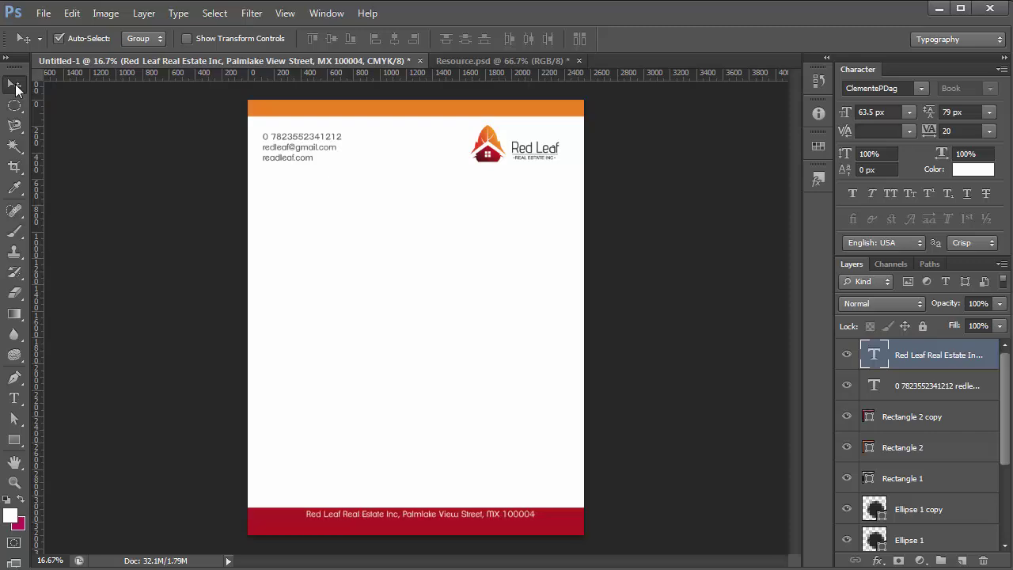
pyautogui.hotkey('shift', 'Down')
pyautogui.hotkey('shift', 'Down')
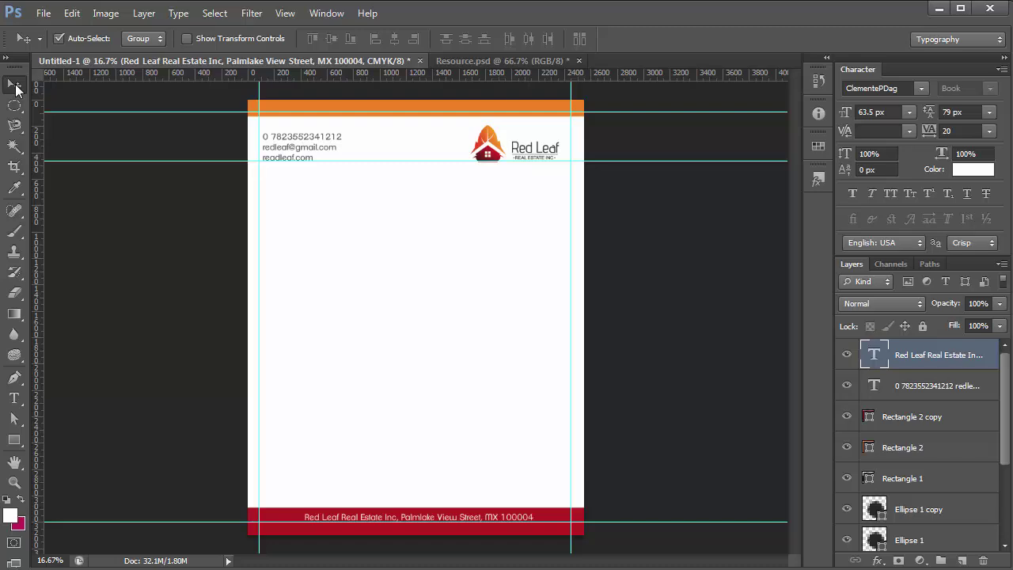
# Set the footer address text to 66.5 px with tracking of 60
pyautogui.doubleClick(874, 354)
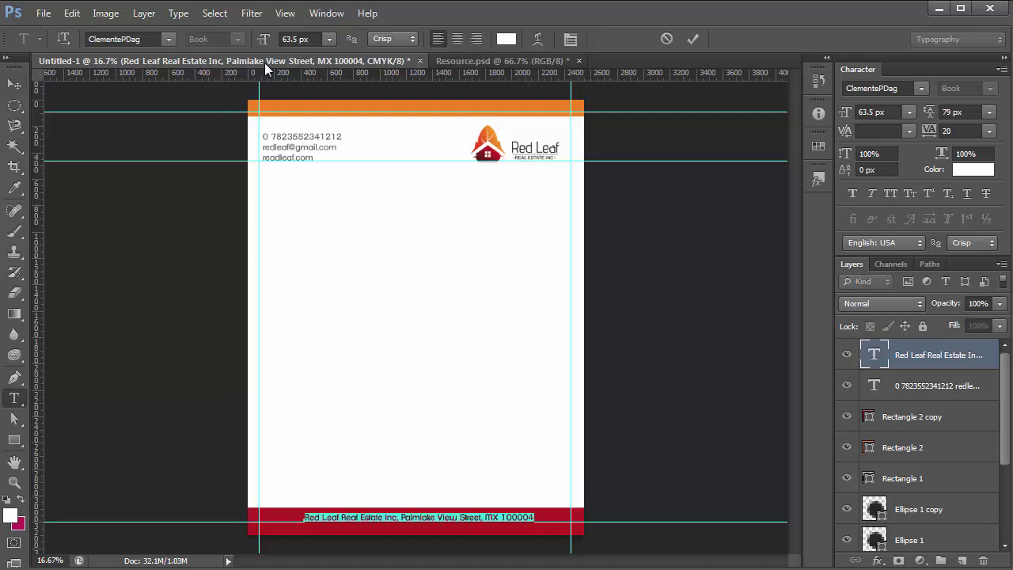
pyautogui.click(881, 111)
pyautogui.press('Up')
pyautogui.press('Up')
pyautogui.press('Up')
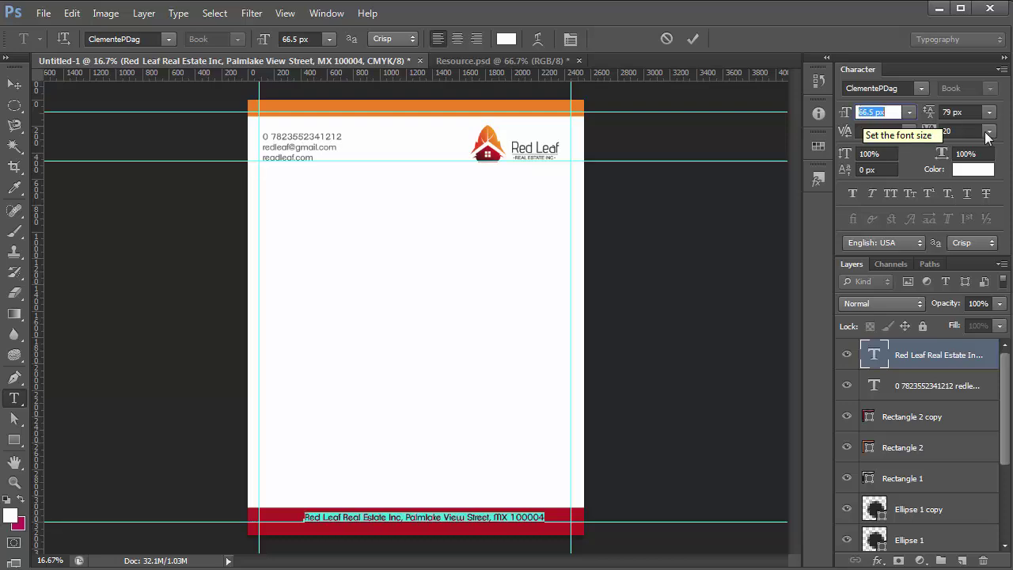
pyautogui.click(961, 131)
pyautogui.write('60')
pyautogui.press('Return')
pyautogui.click(15, 85)
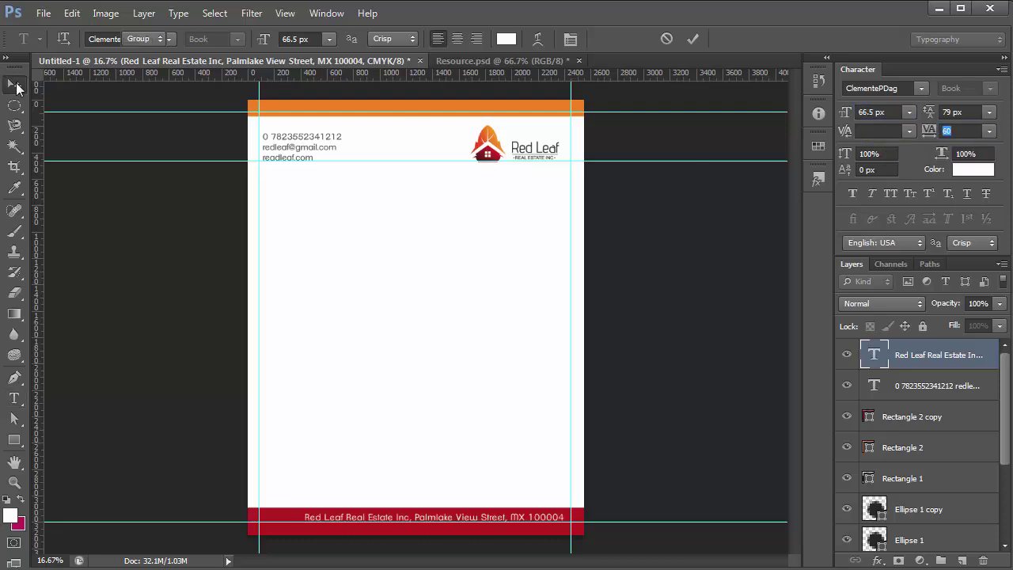
# Nudge the footer line left, down and right to recentre it, then hide the guides
pyautogui.hotkey('shift', 'Left')
pyautogui.hotkey('shift', 'Left')
pyautogui.hotkey('shift', 'Left')
pyautogui.hotkey('shift', 'Left')
pyautogui.hotkey('shift', 'Left')
pyautogui.hotkey('shift', 'Left')
pyautogui.hotkey('shift', 'Left')
pyautogui.hotkey('shift', 'Left')
pyautogui.hotkey('shift', 'Left')
pyautogui.hotkey('shift', 'Left')
pyautogui.hotkey('shift', 'Left')
pyautogui.hotkey('shift', 'Left')
pyautogui.hotkey('shift', 'Left')
pyautogui.hotkey('shift', 'Left')
pyautogui.hotkey('shift', 'Left')
pyautogui.hotkey('shift', 'Left')
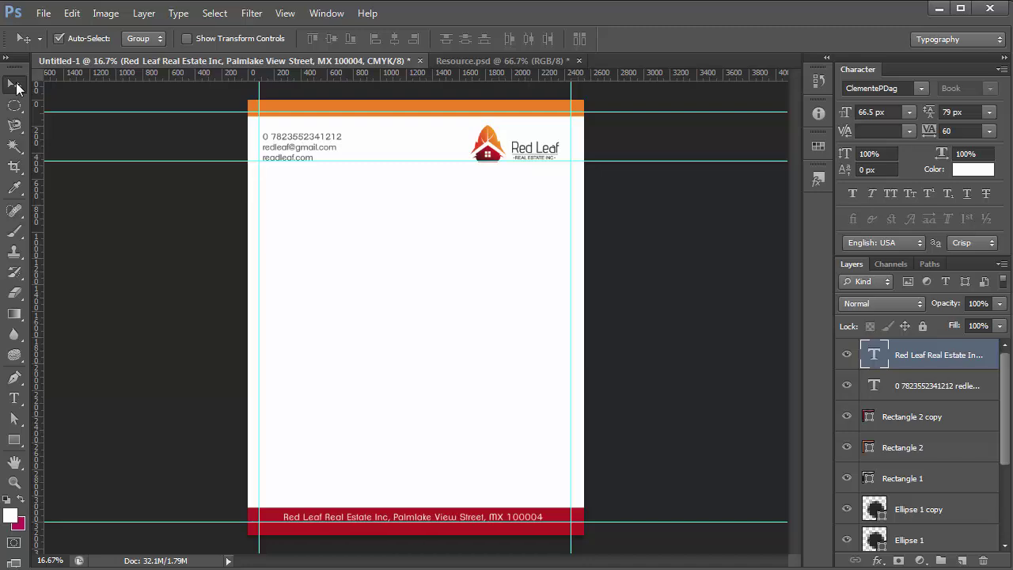
pyautogui.hotkey('shift', 'Down')
pyautogui.press('Right')
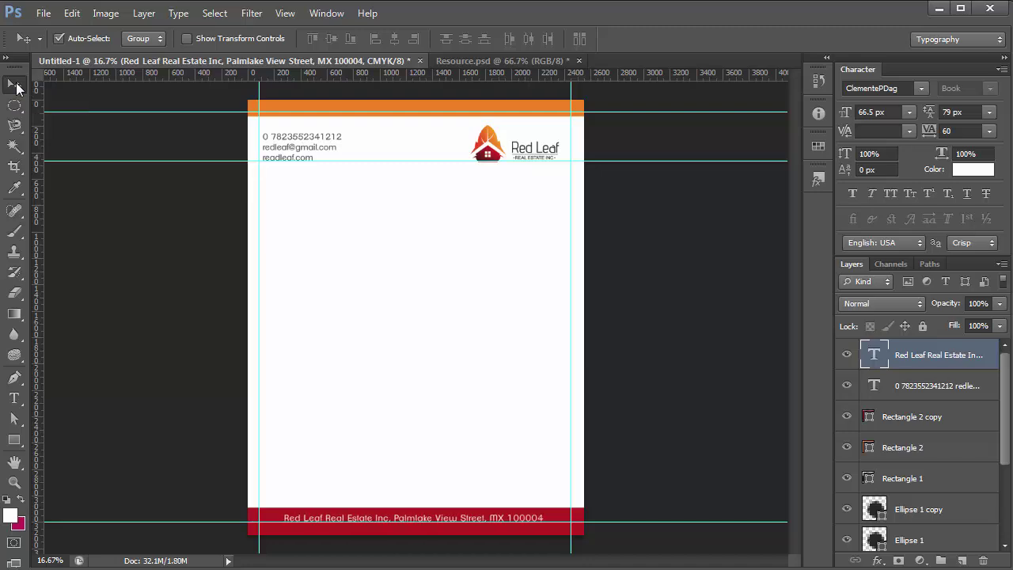
pyautogui.hotkey('ctrl', ';')
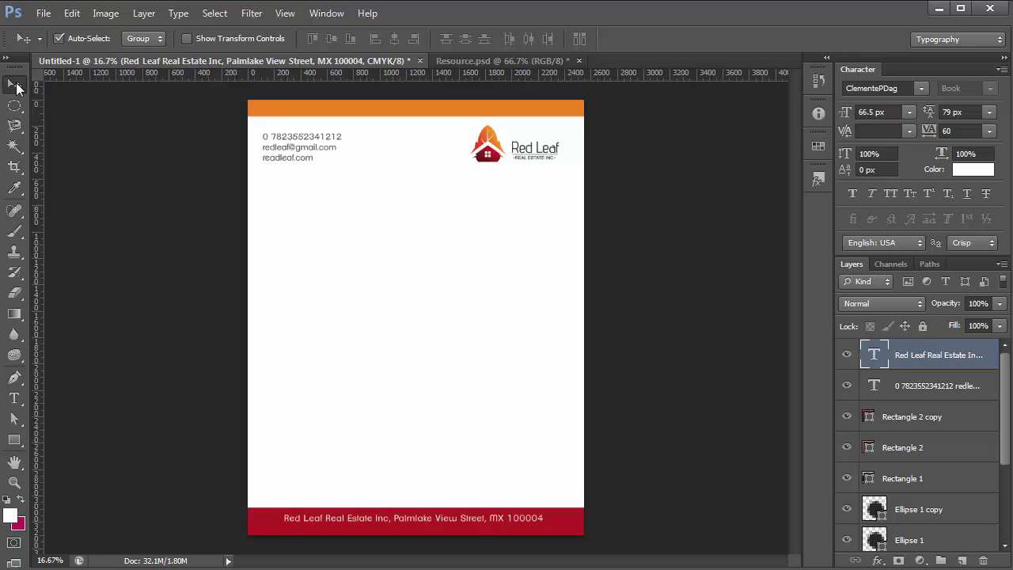
pyautogui.click(424, 109)
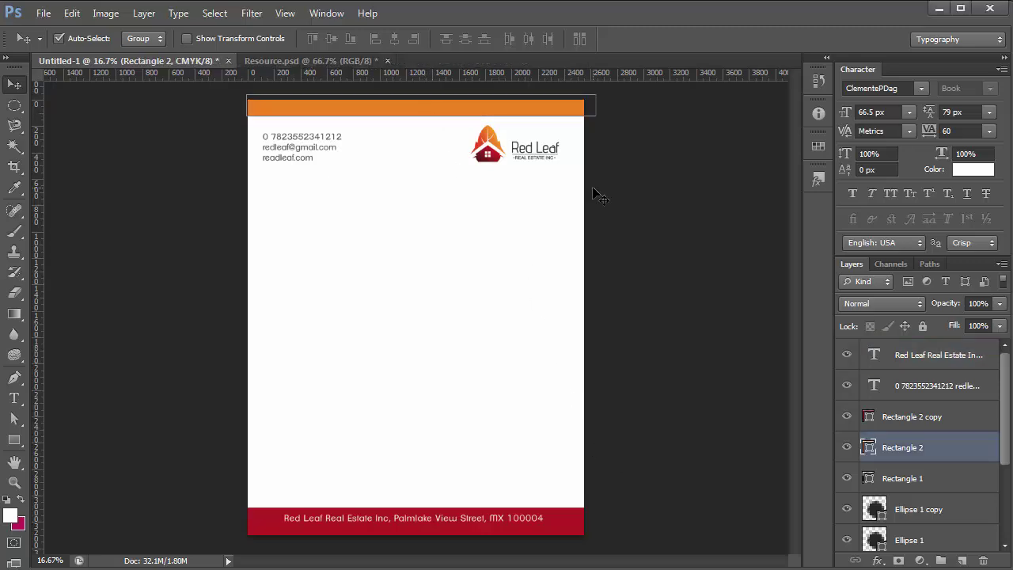
pyautogui.click(590, 503)
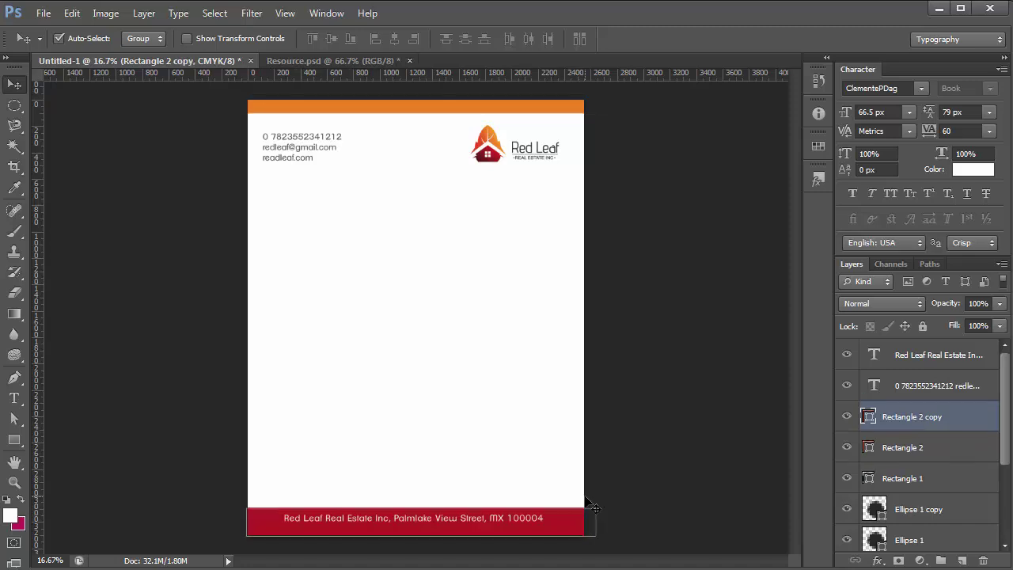
pyautogui.click(505, 516)
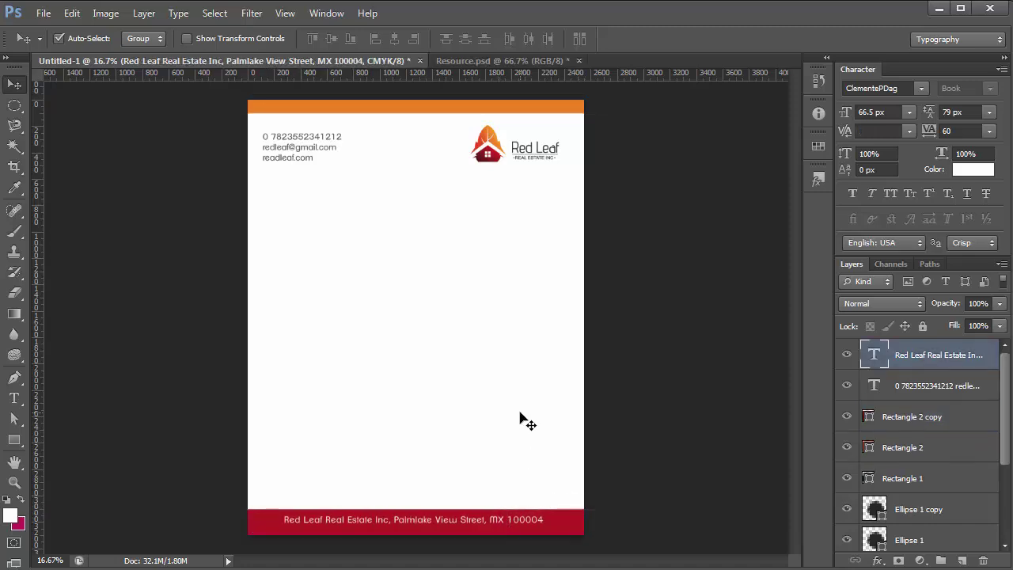
pyautogui.hotkey('ctrl', '-')
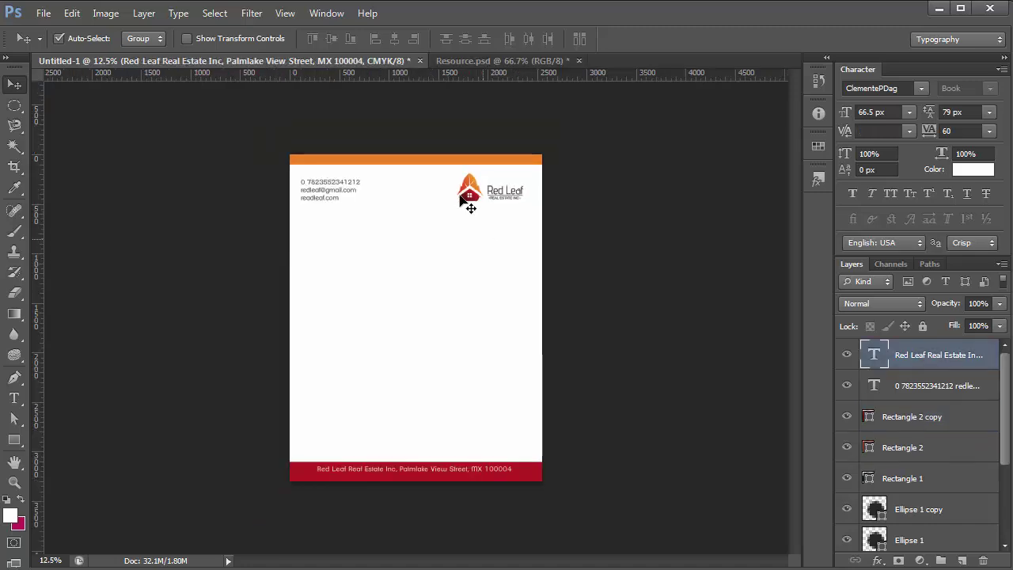
pyautogui.click(452, 159)
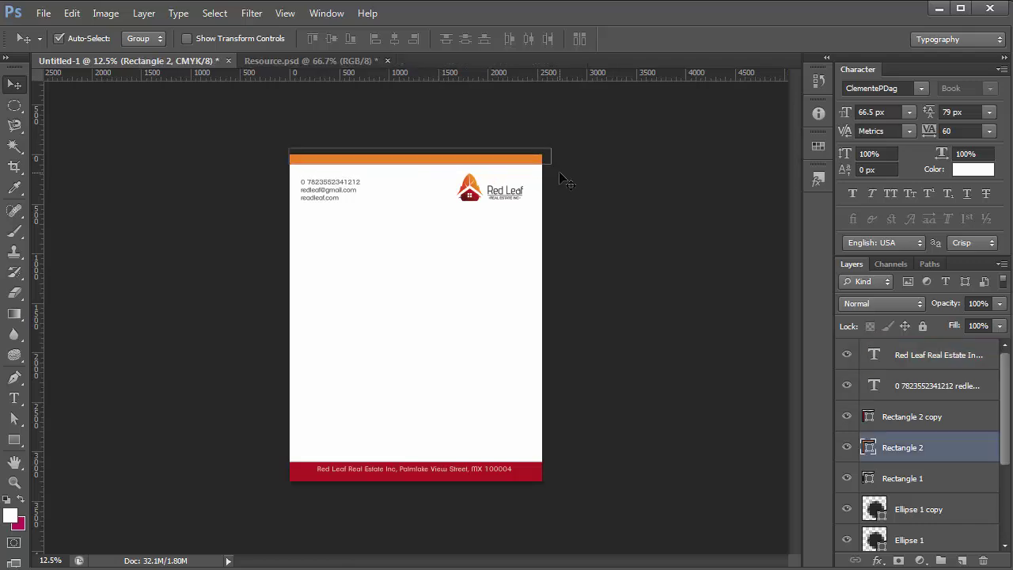
pyautogui.hotkey('ctrl', '+')
pyautogui.click(604, 265)
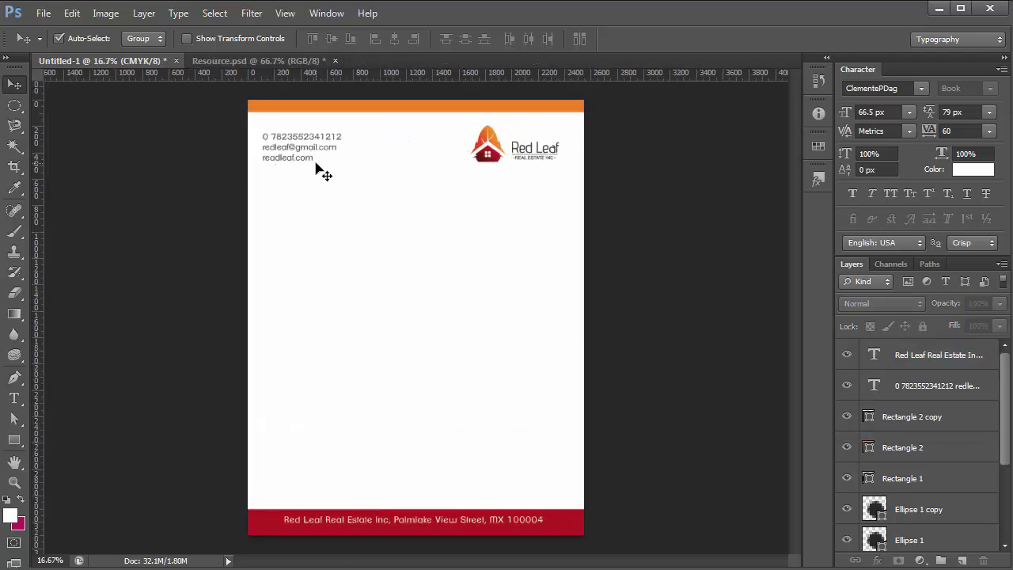